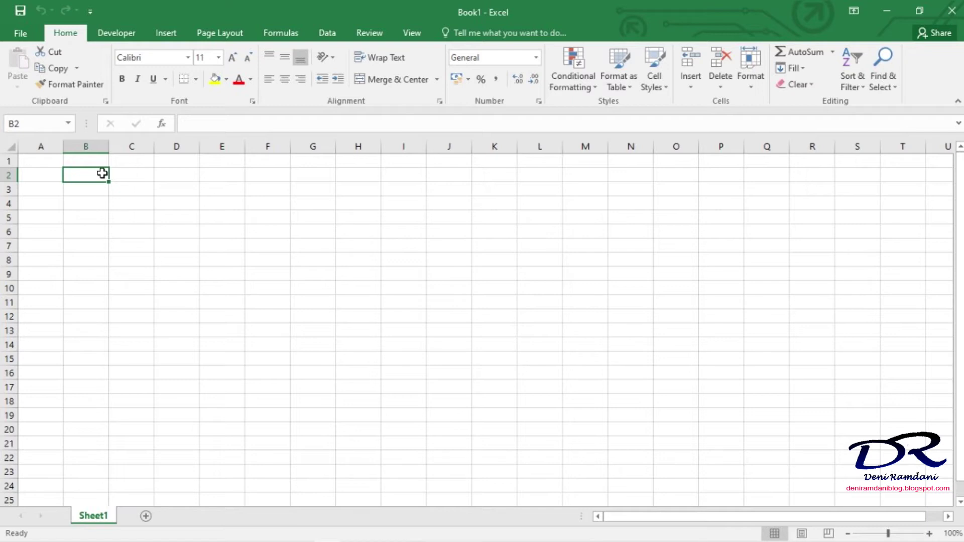
Enter the title "Daftar 10 Perusahaan Logistik dengan gaji tertinggi dan terendah (per tahun)" in cell B2
text(Daf)
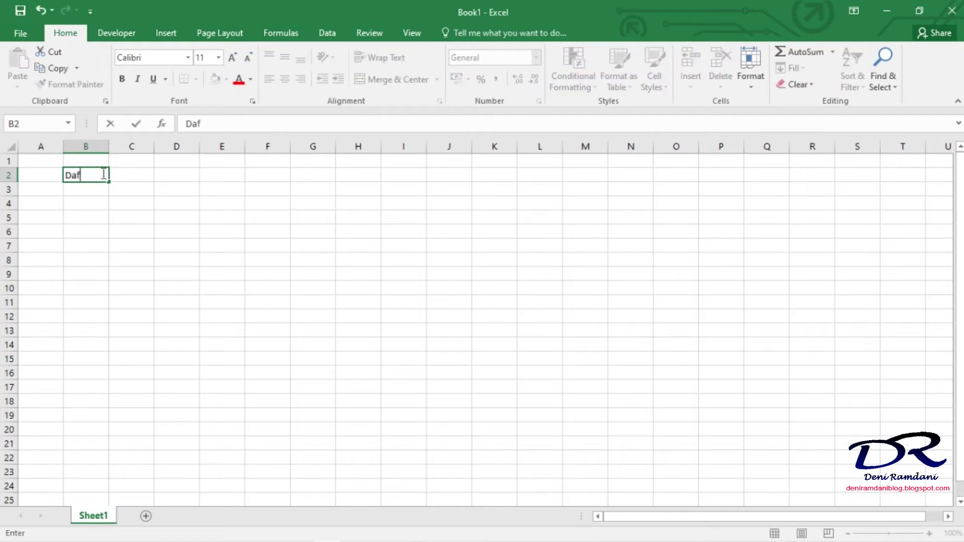
text(tar 10 Pe)
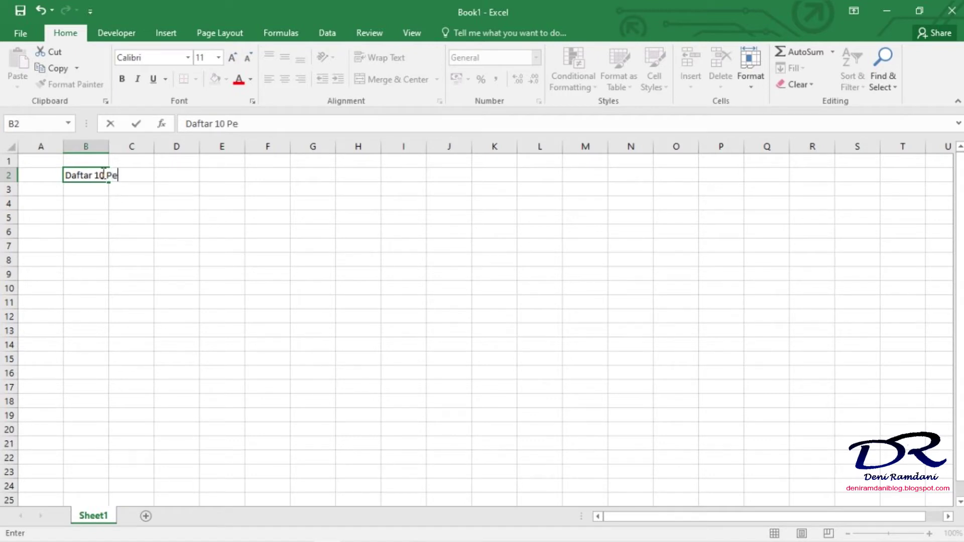
text(rusahaan )
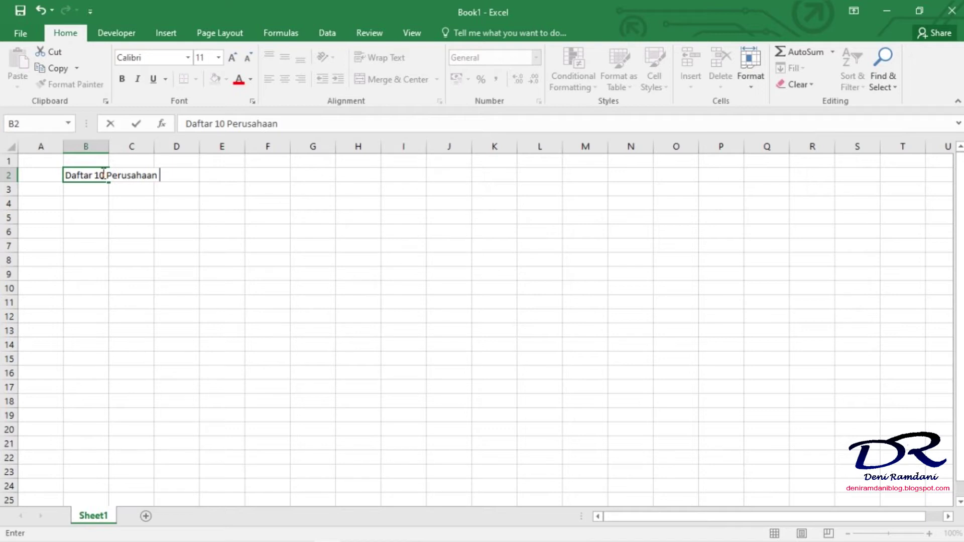
text(Logistik dengan )
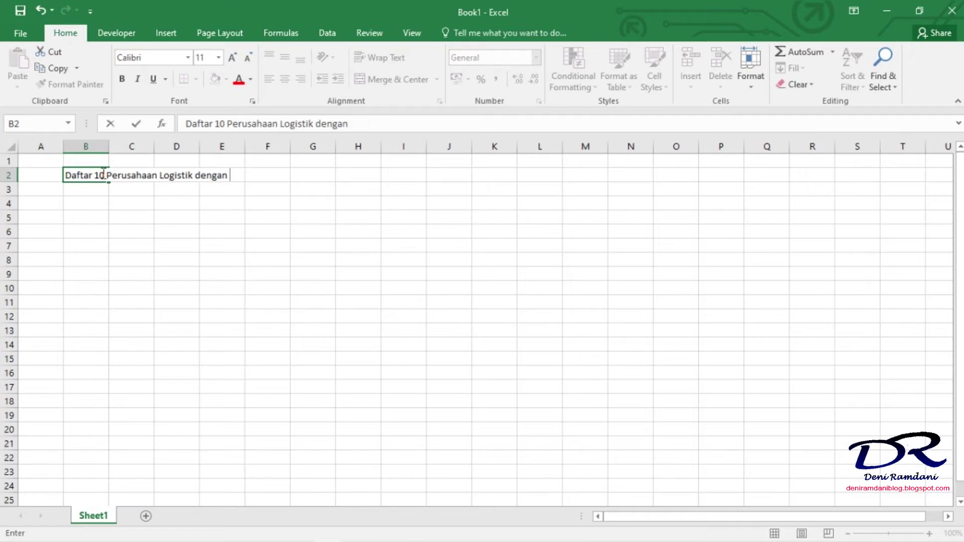
text(gaji tertin)
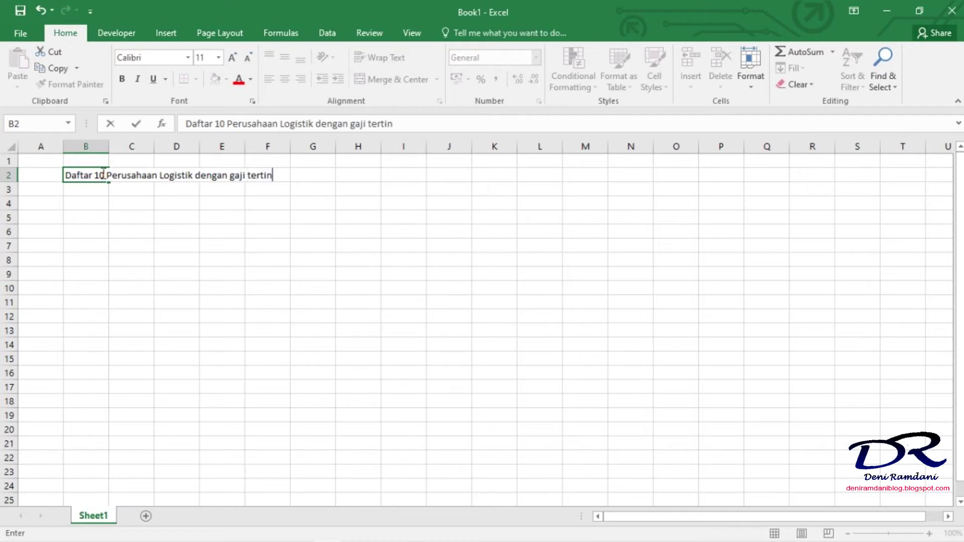
text(ggi dan ter)
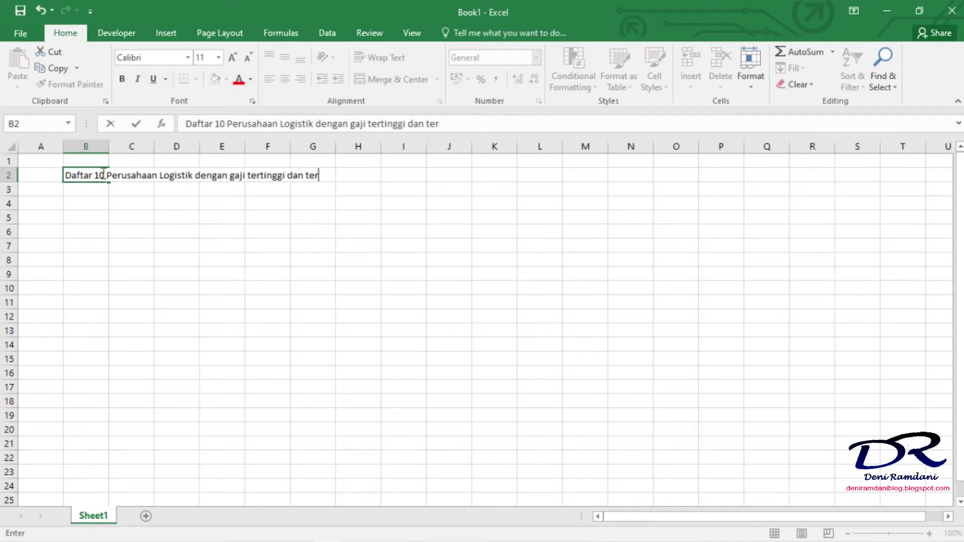
text(endah (per)
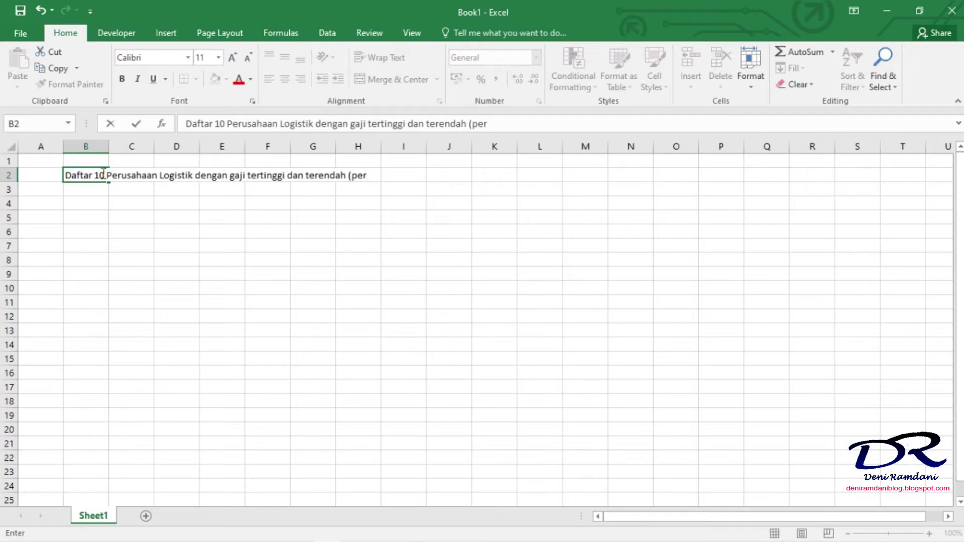
text( tahun))
Enter the headings "No", "Perusahaan" and "Gaji tertinggi / tahun" in cells B4, C4 and D4
click(96, 201)
text(No)
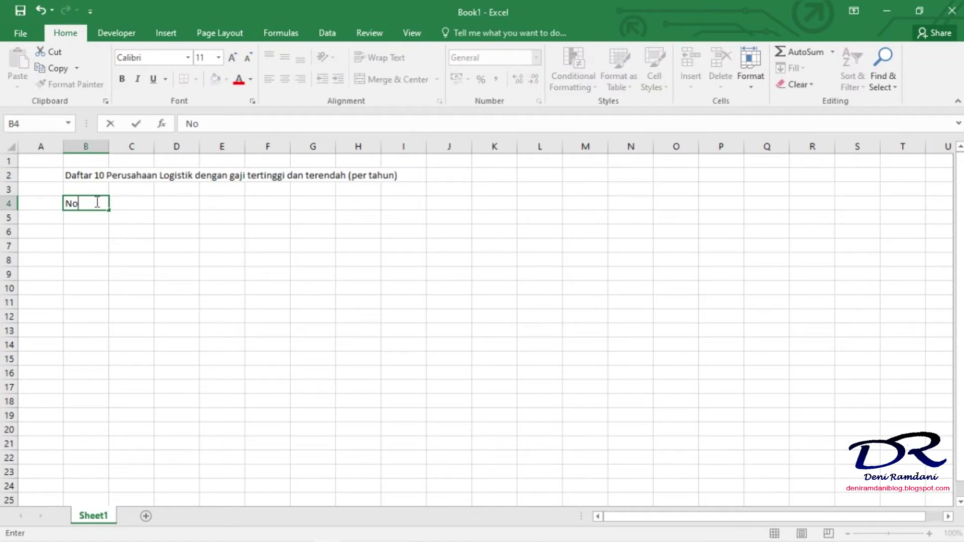
click(136, 202)
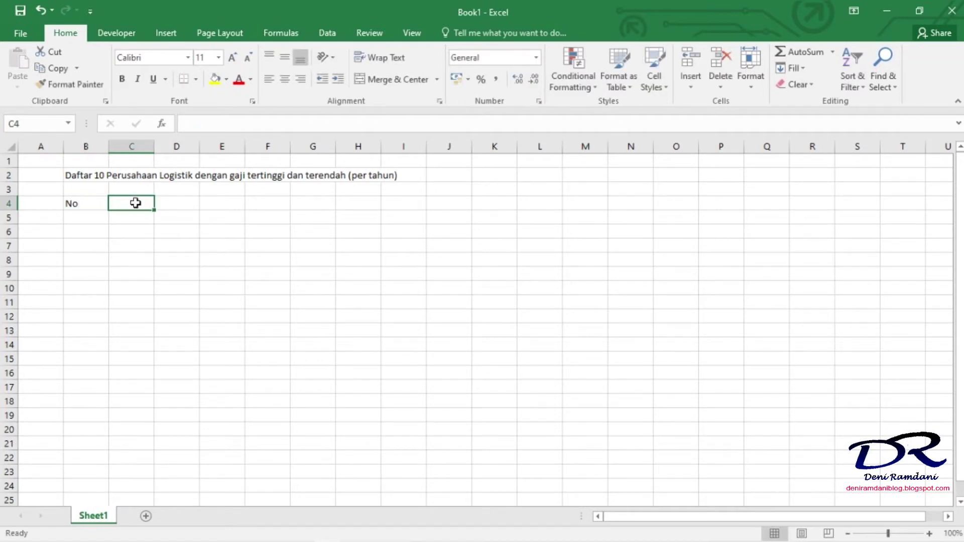
text(Peru)
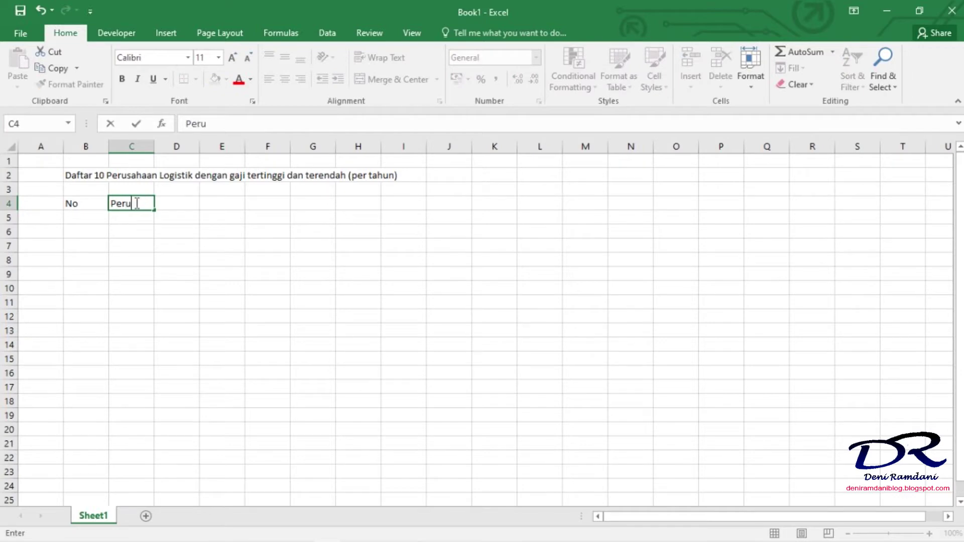
text(sahaan)
click(185, 218)
click(186, 204)
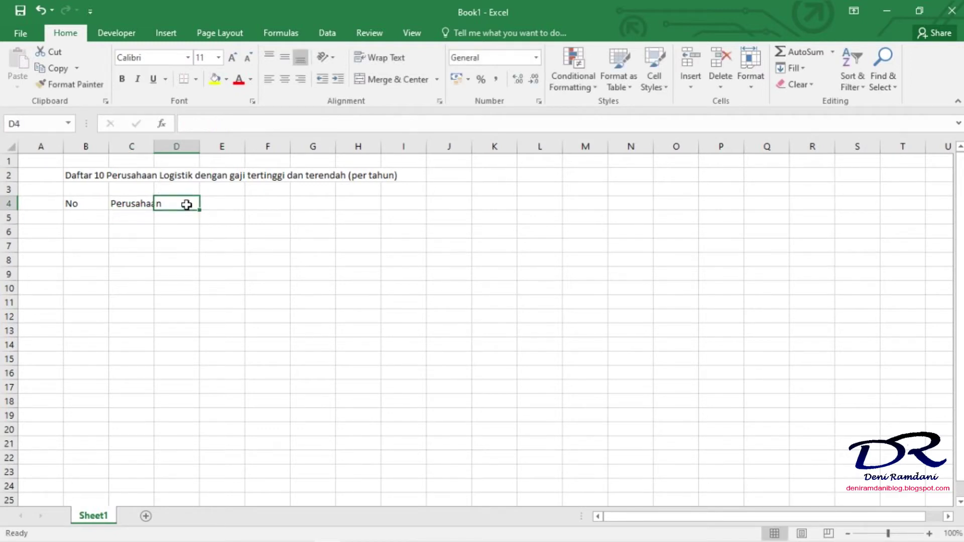
text(Gaj)
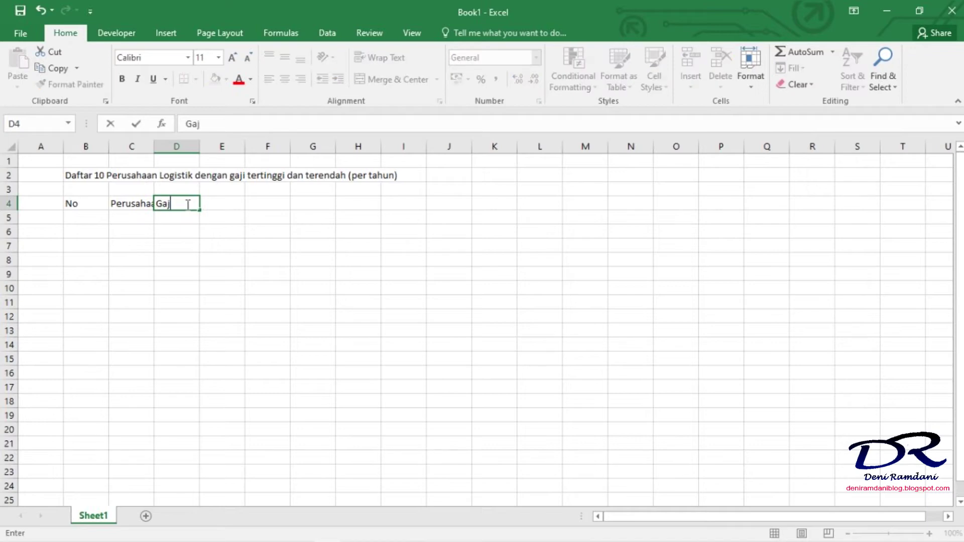
text(i tertinggi / tahu)
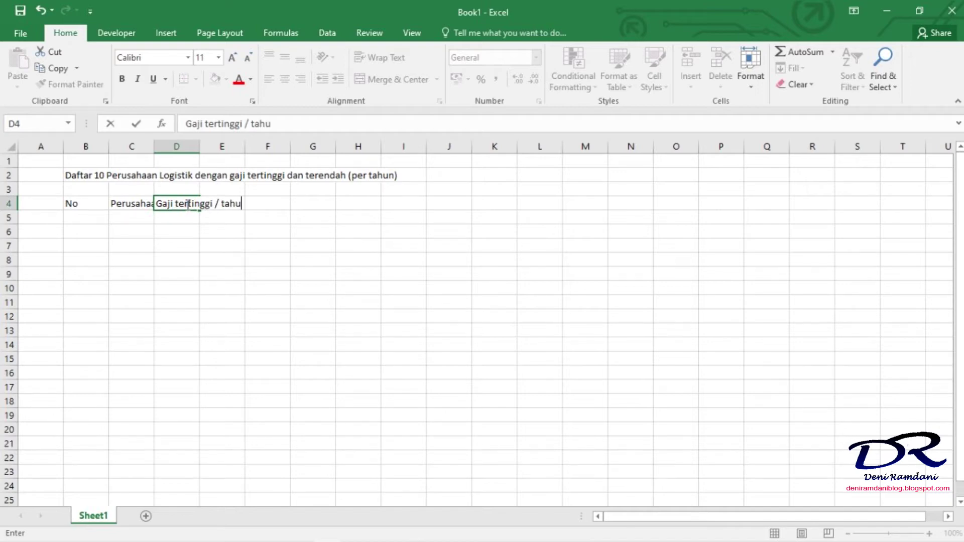
text(n)
Merge and center the "No" heading across B4:B5 and the "Perusahaan" heading across C4:C5
drag(95, 205, 95, 218)
click(392, 83)
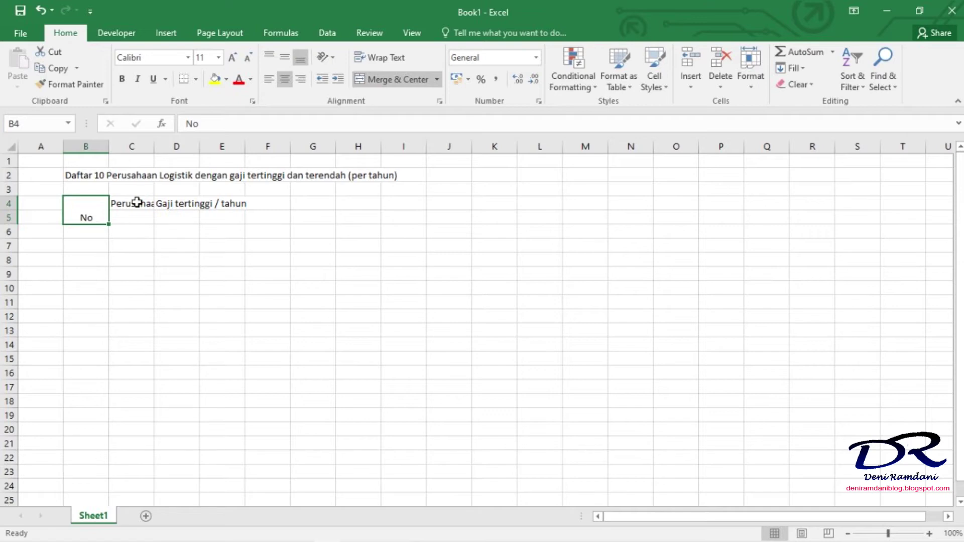
drag(134, 204, 133, 217)
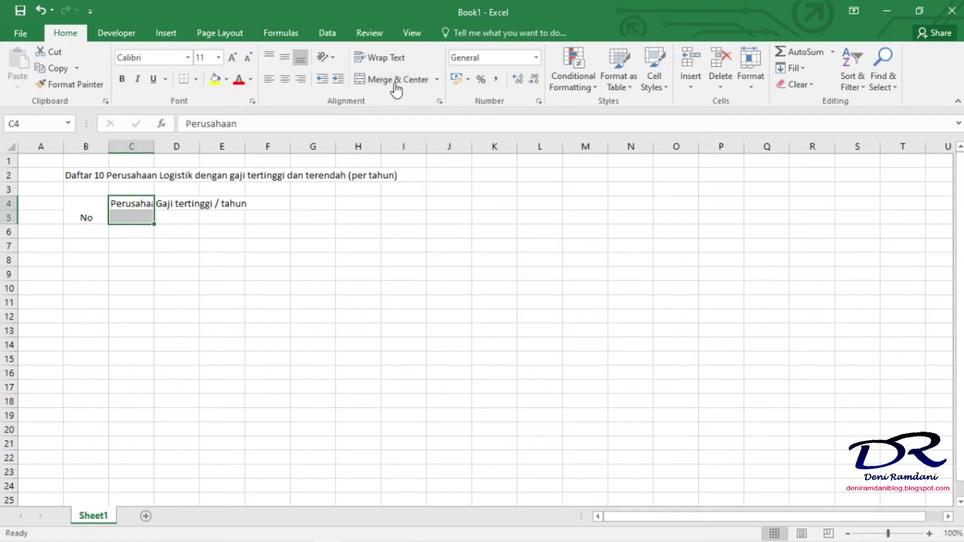
click(396, 80)
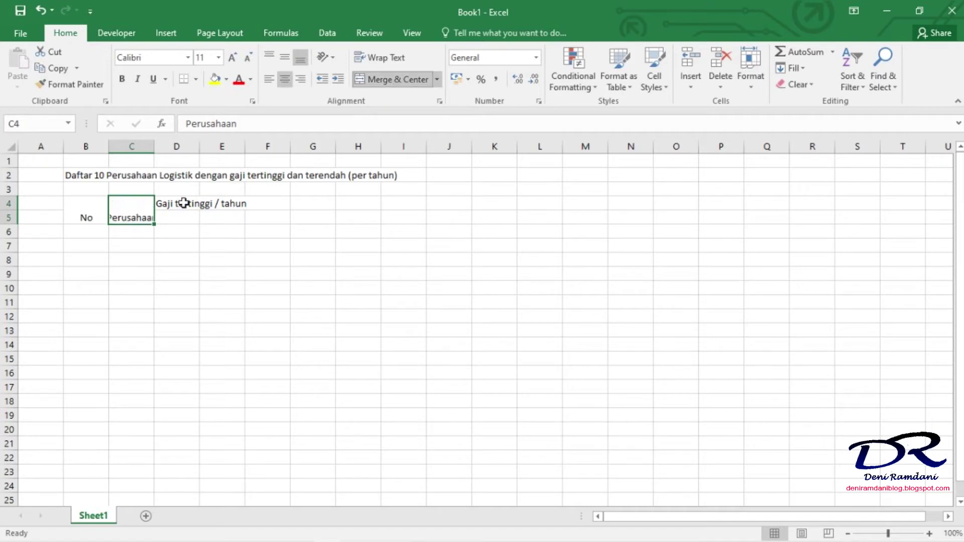
Merge and center the "Gaji tertinggi / tahun" heading across cells D4:F4
click(184, 203)
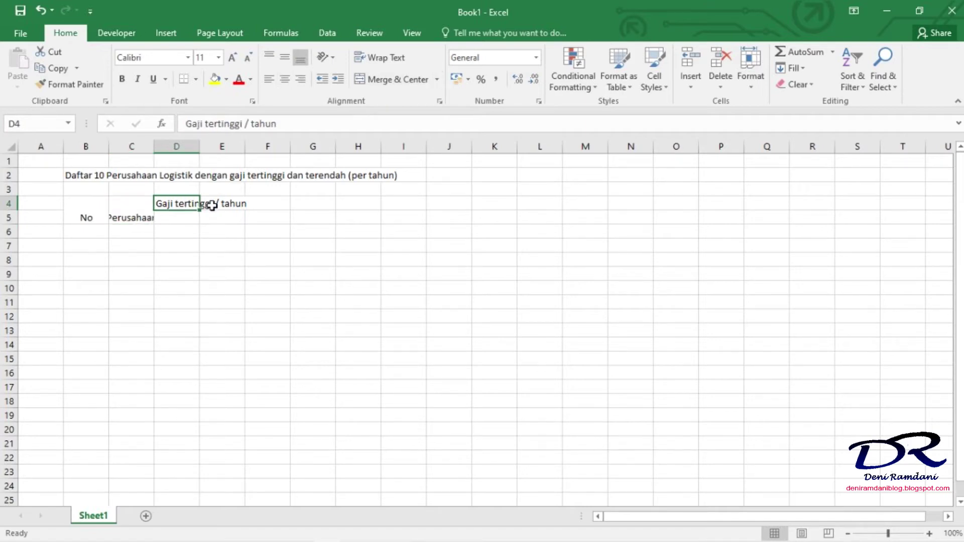
drag(212, 205, 266, 206)
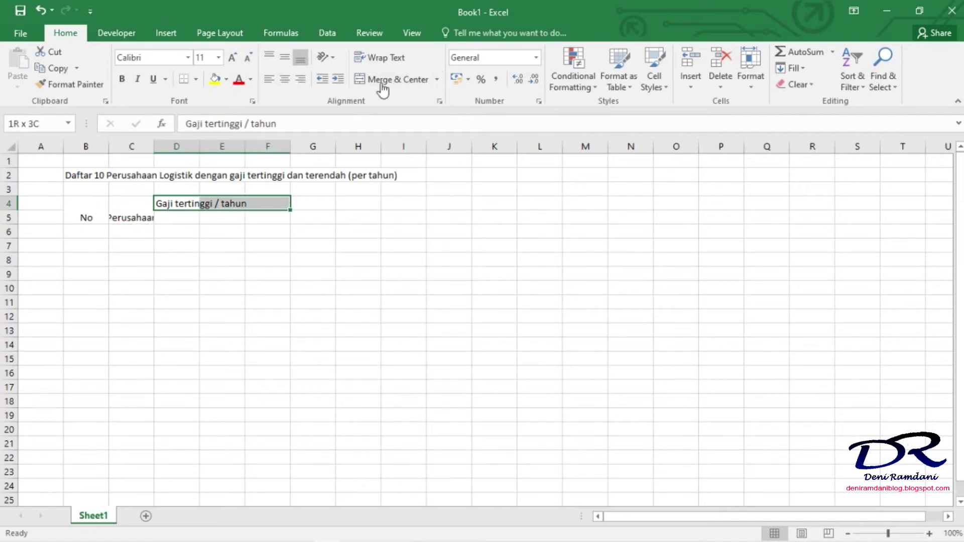
click(383, 80)
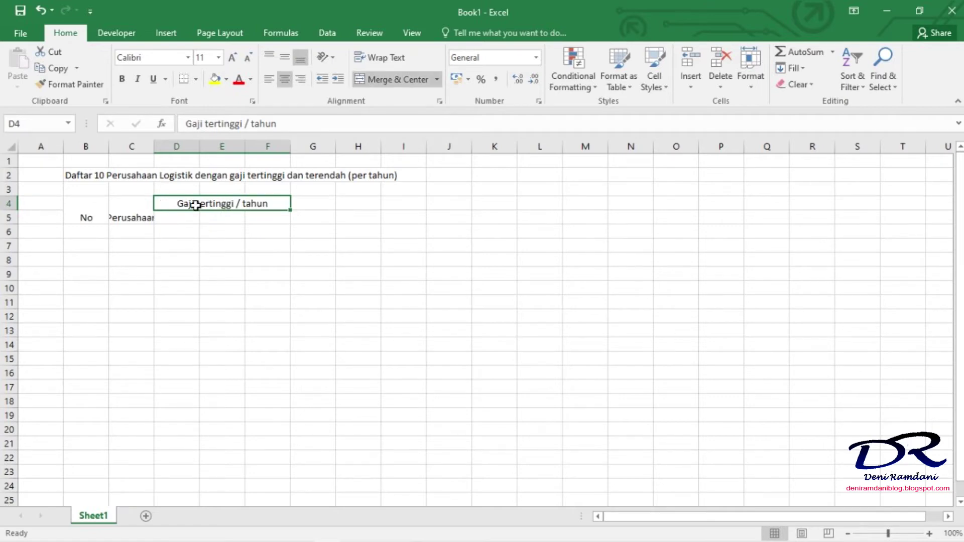
Enter the subheadings "Gaji (USD)" in D5 and "Jabatan" in E5 under the highest-salary heading
click(191, 219)
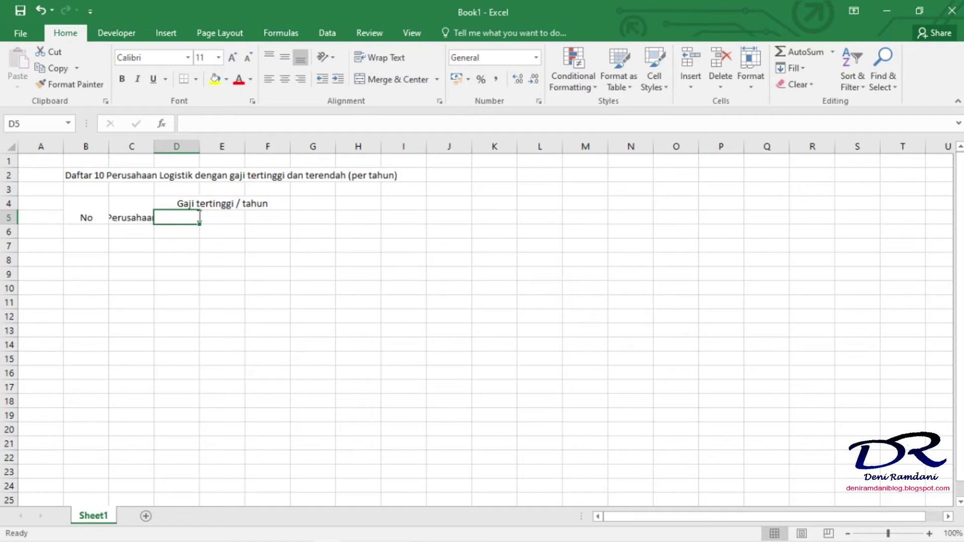
text(Gaji )
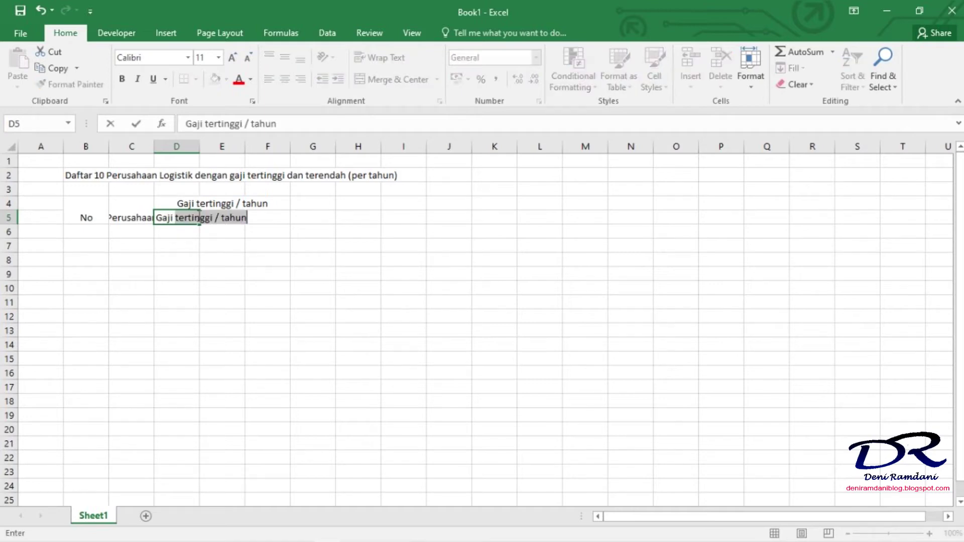
text((U)
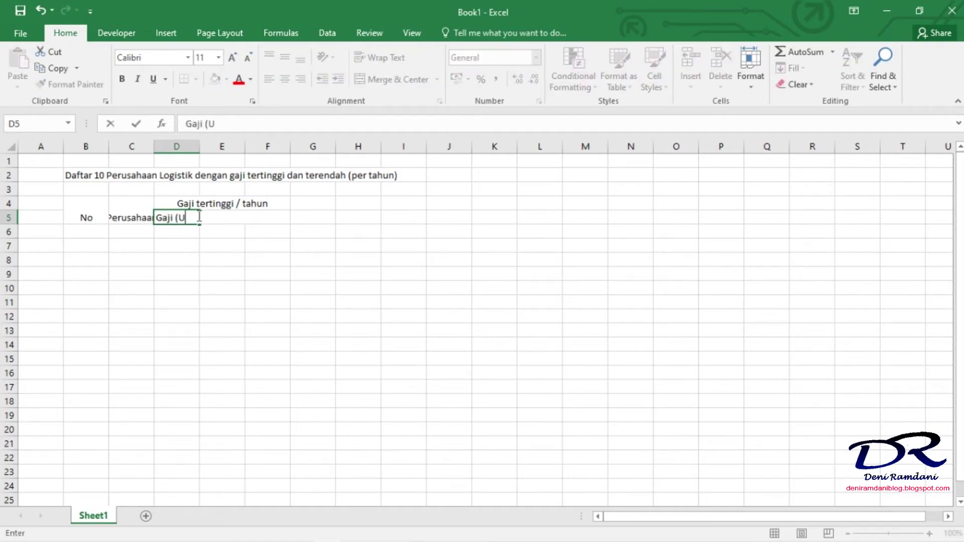
text(SD))
key(Tab)
text(J)
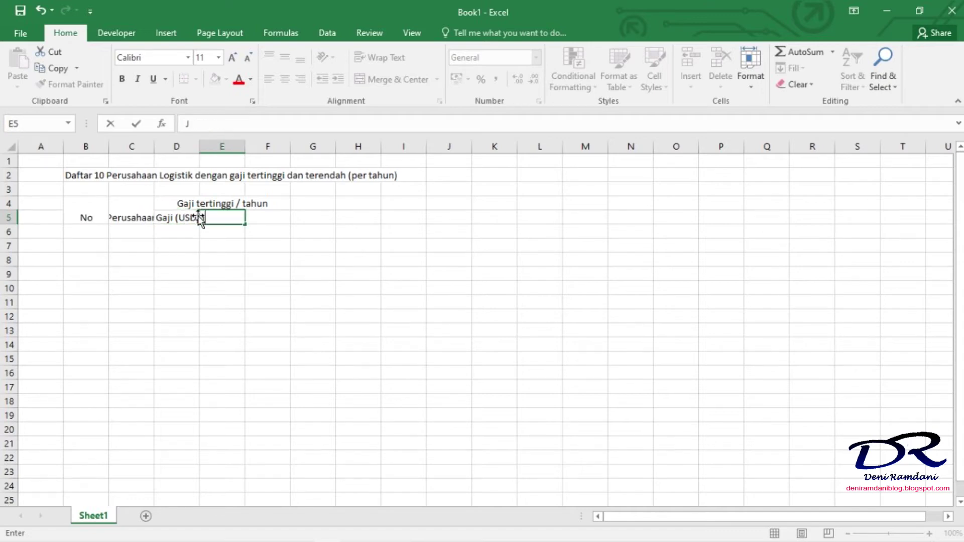
text(abatan)
key(Tab)
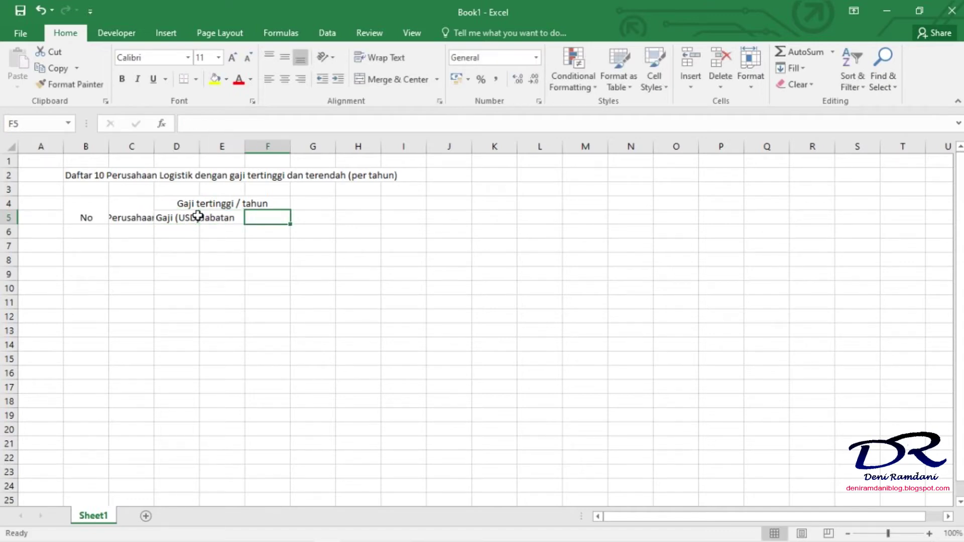
Enter the subheading "Jumlah Pegawai" in cell F5 and wrap its text
text(Jumlah)
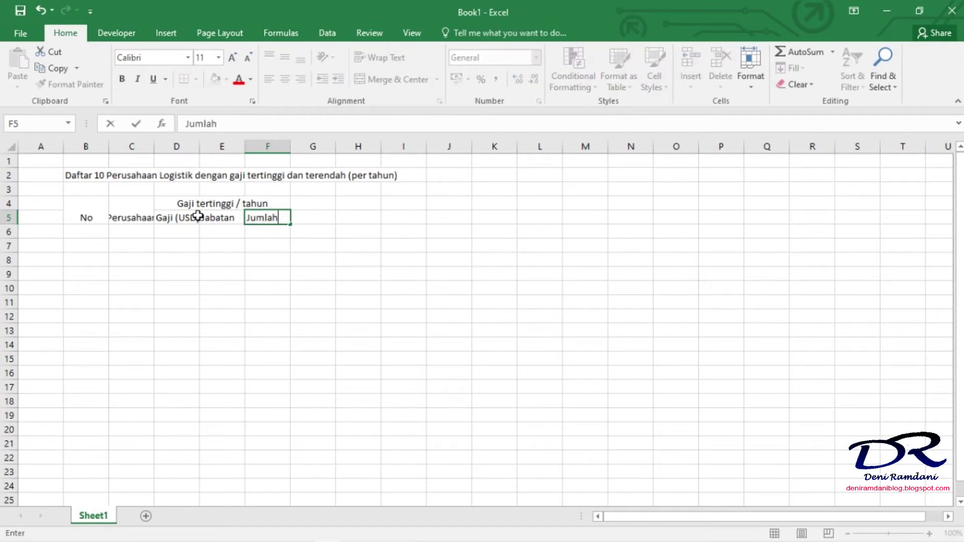
text( Pegawai)
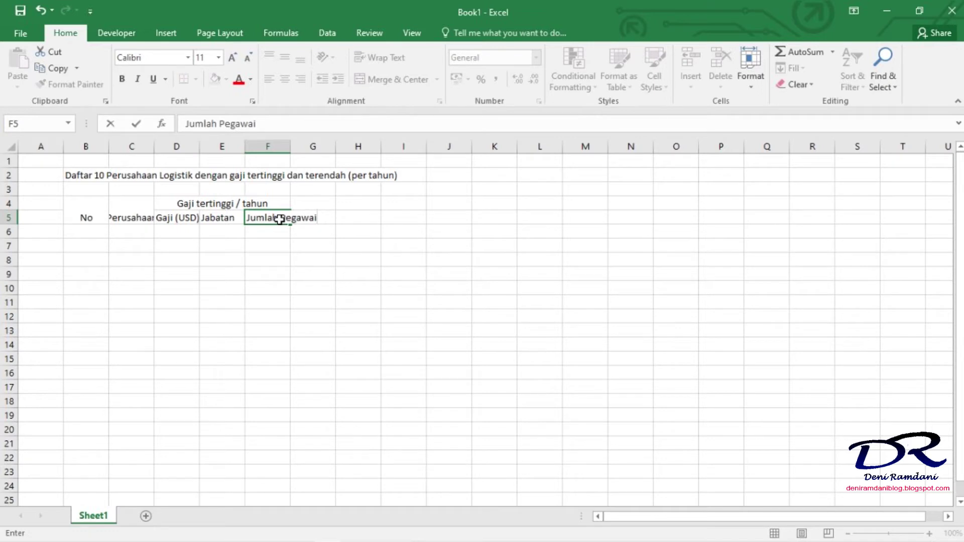
key(ctrl+Return)
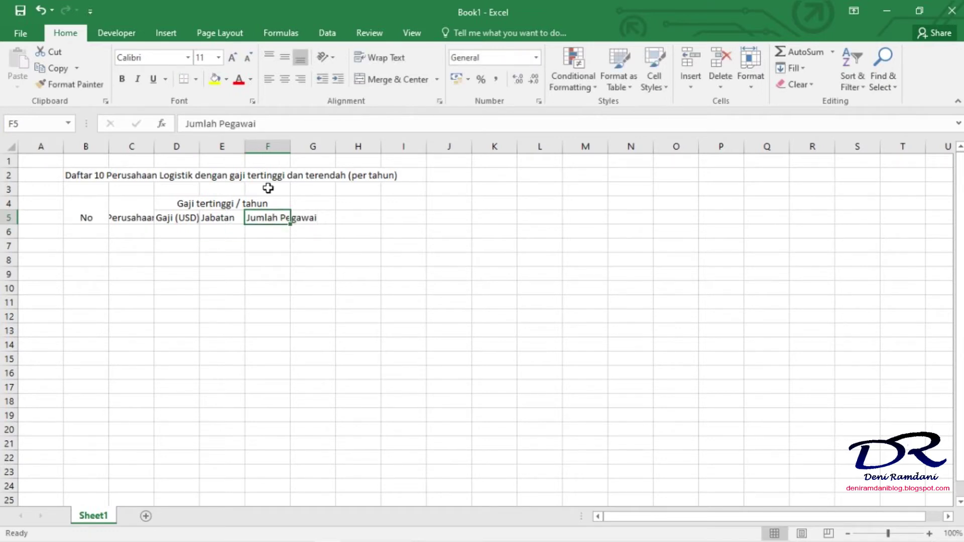
key(alt+h)
key(w)
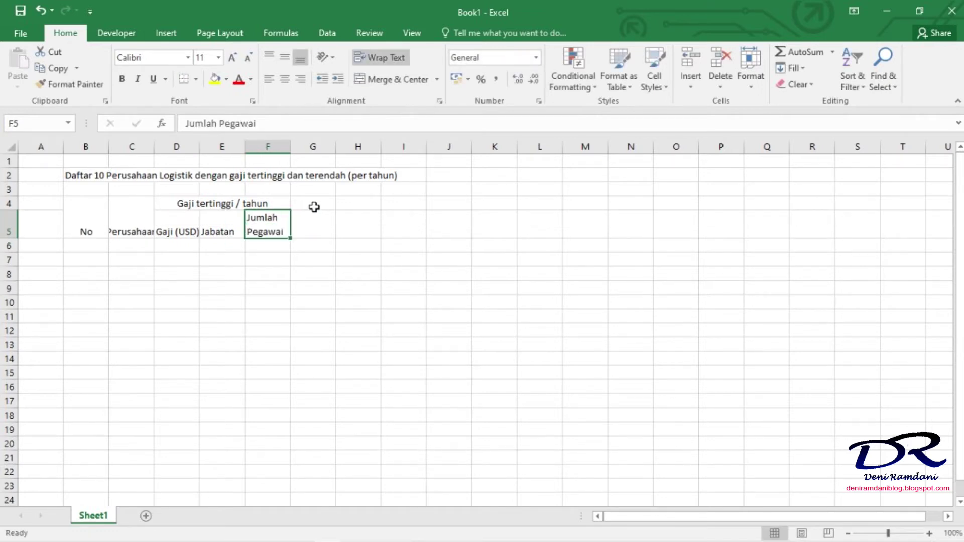
Enter the heading "Gaji terendah / tahun" in cell G4
click(314, 206)
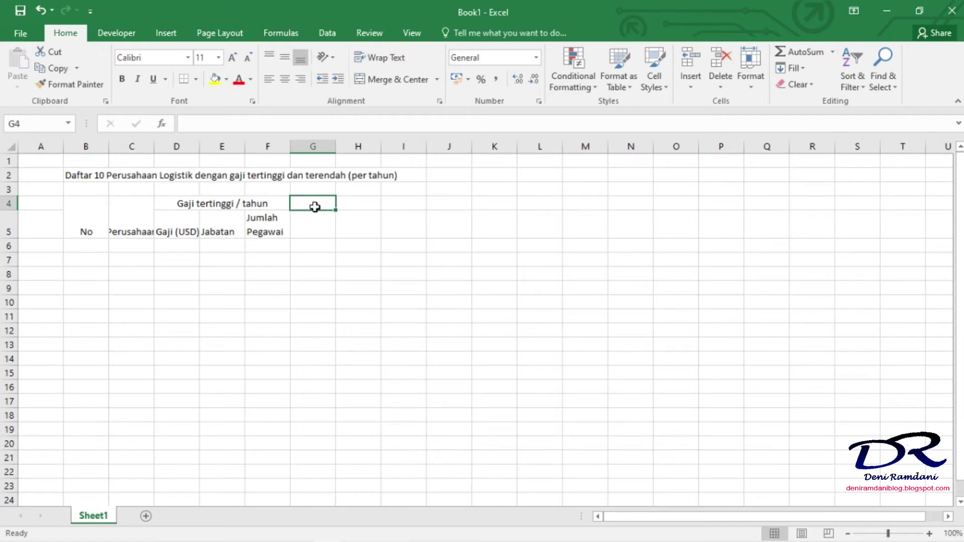
text(Gaji)
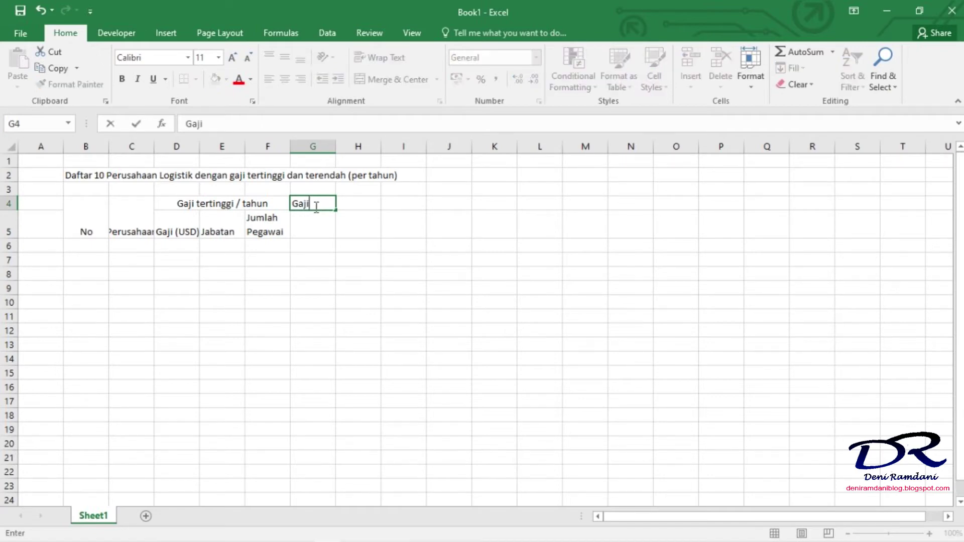
text( T)
key(BackSpace)
text(terendah /)
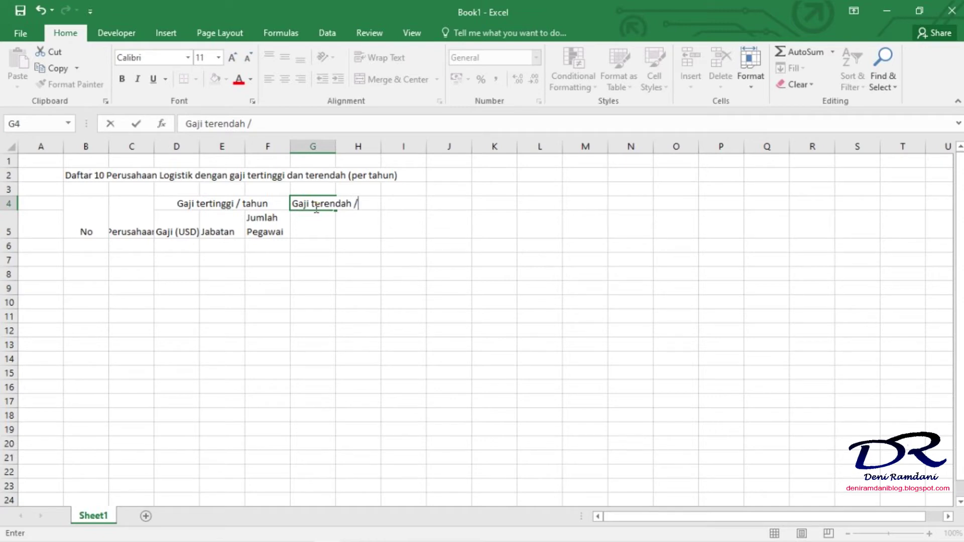
text( tahun)
Enter the subheadings "Gaji (USD)" in G5 and "Jabatan" in H5 under the lowest-salary heading
click(320, 228)
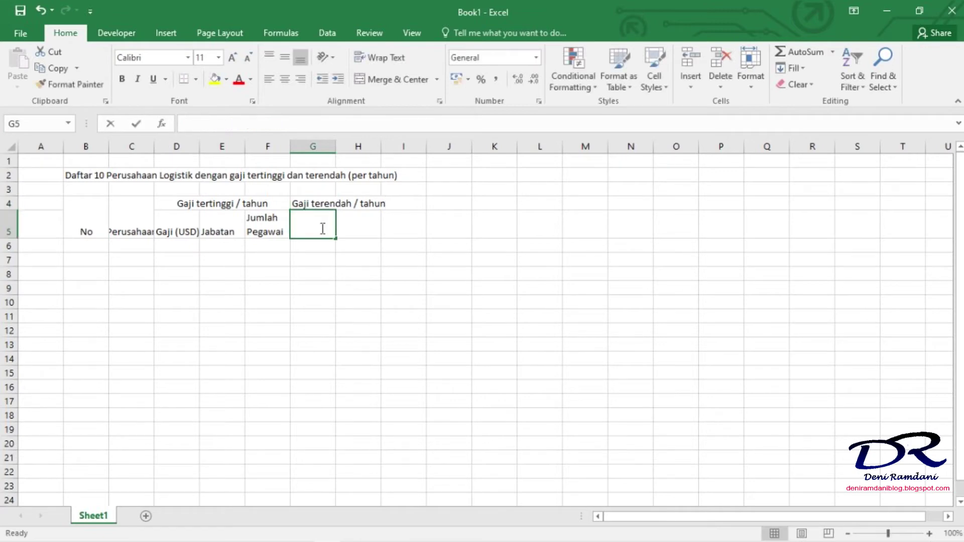
text(Gaji )
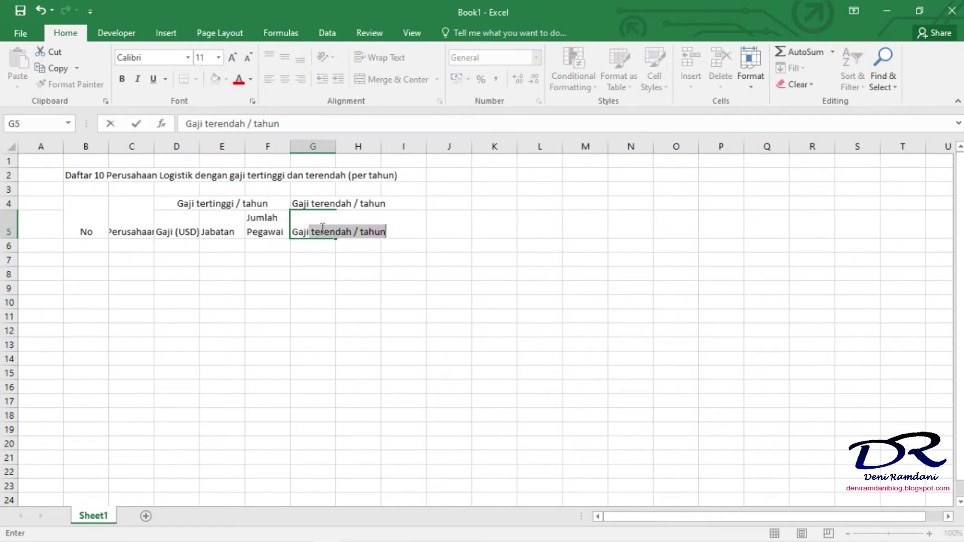
text(()
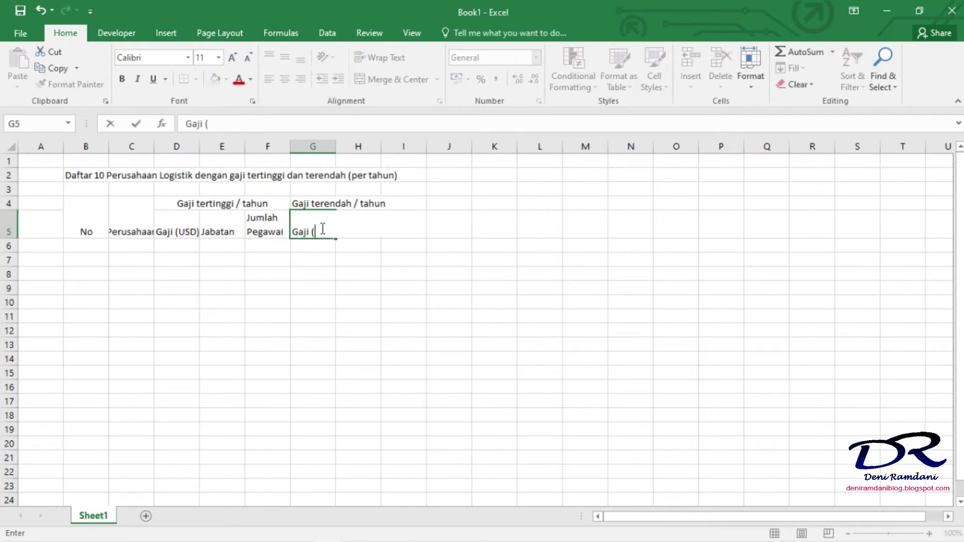
text(USD))
key(Tab)
text(J)
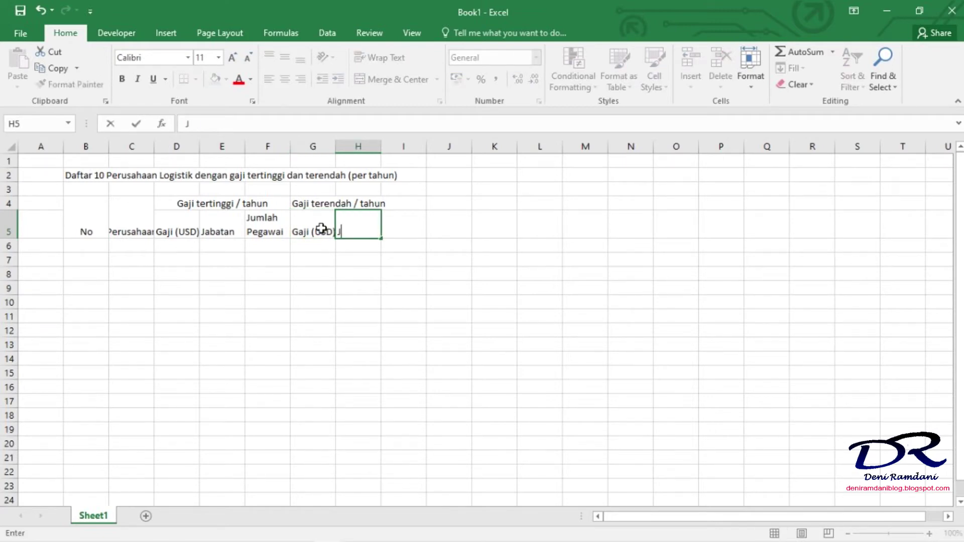
text(abatan)
key(Tab)
Enter the subheading "Jumlah Pegawai" in cell I5 and wrap its text
text(J)
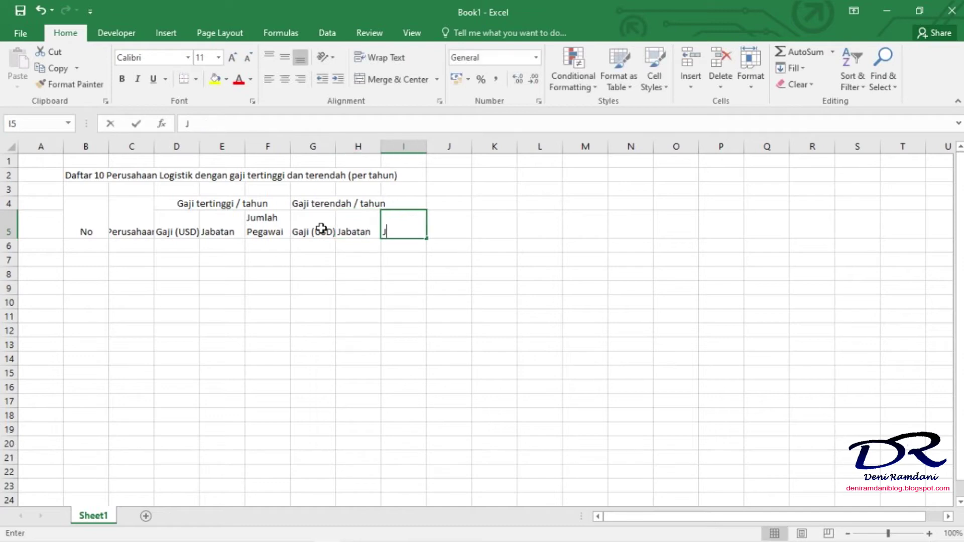
text(umlah )
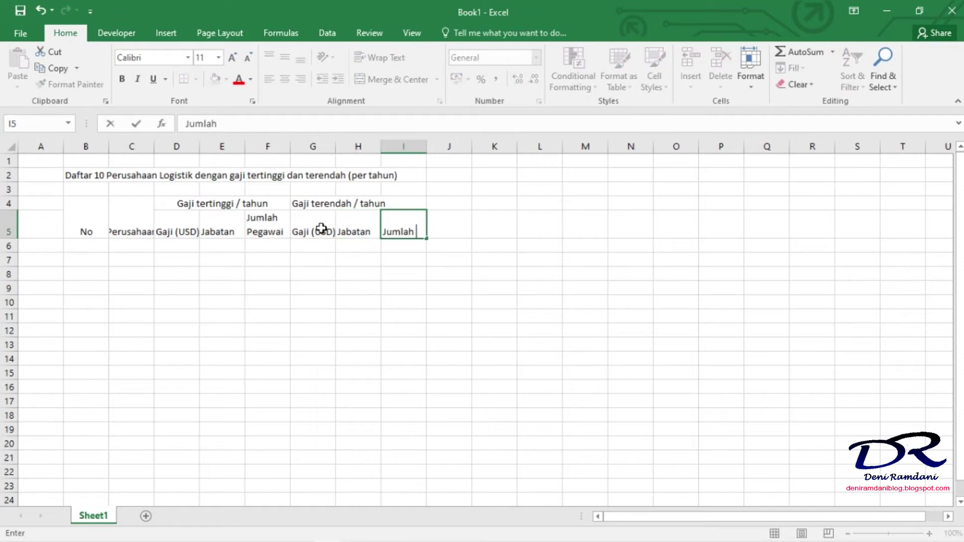
text(p)
key(BackSpace)
text(Pegawai)
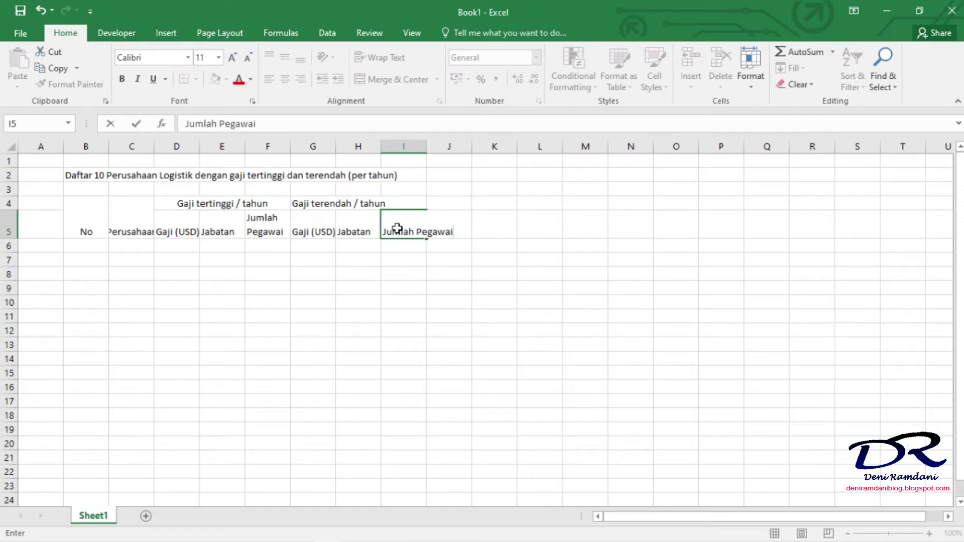
click(312, 260)
click(404, 225)
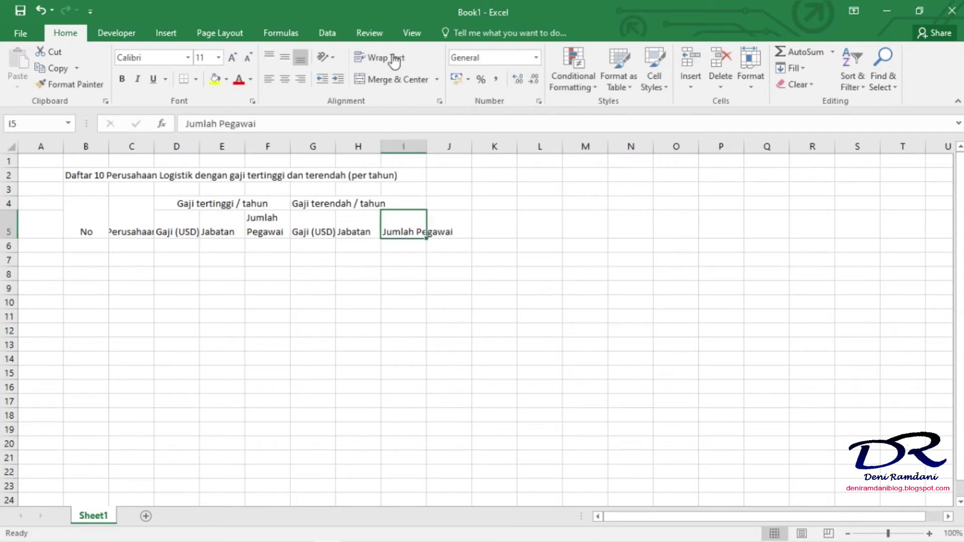
click(395, 63)
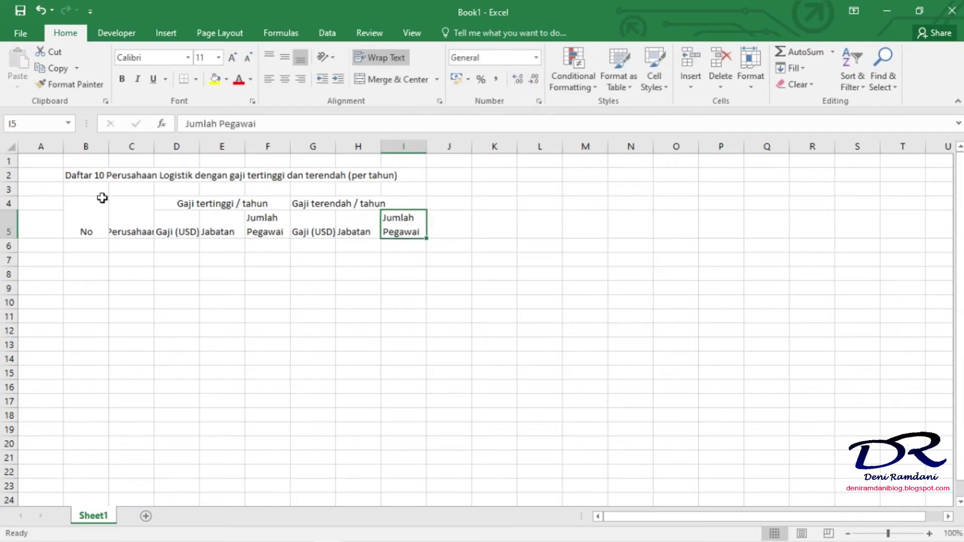
Center the contents of the header range B4:I5 vertically and horizontally
drag(87, 203, 131, 229)
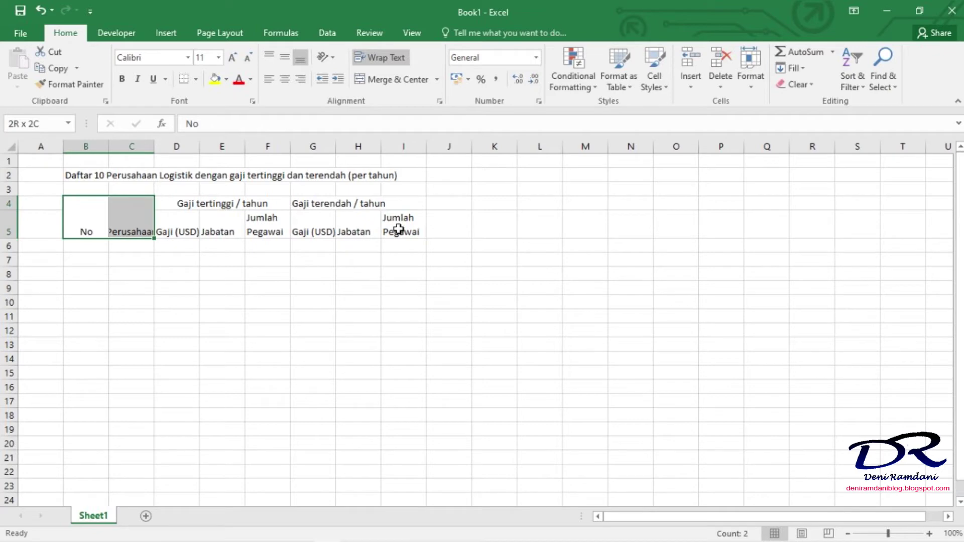
drag(398, 229, 400, 231)
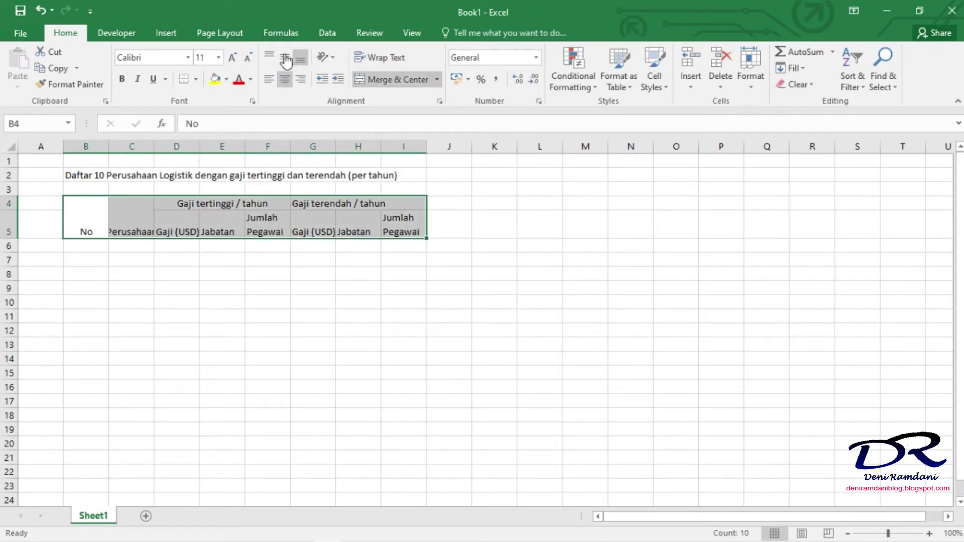
click(285, 60)
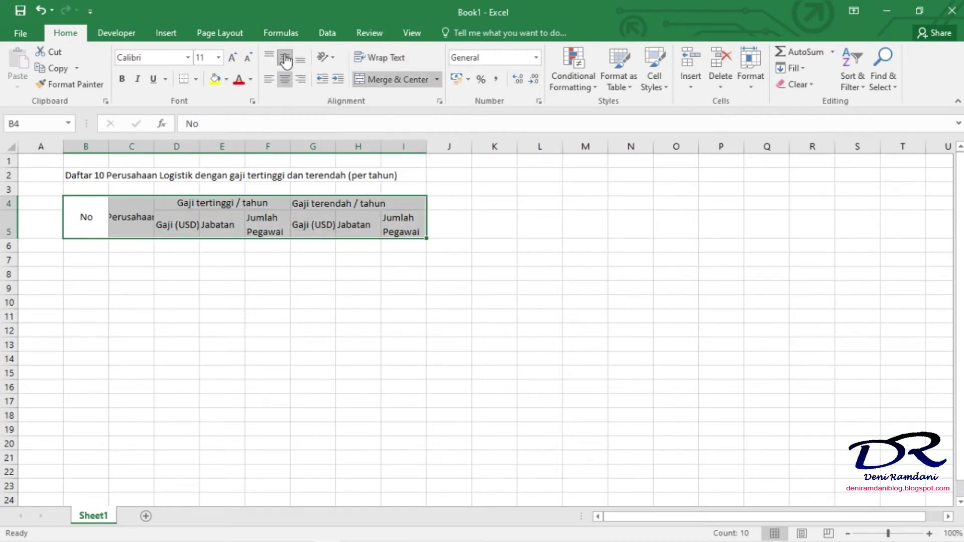
click(285, 79)
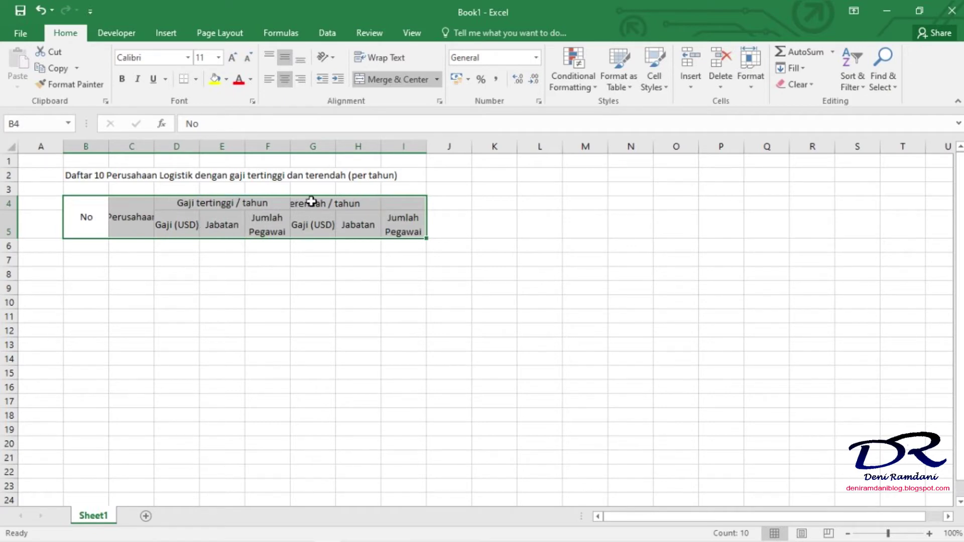
Merge and center the "Gaji terendah / tahun" heading across cells G4:I4
click(309, 245)
drag(319, 204, 398, 205)
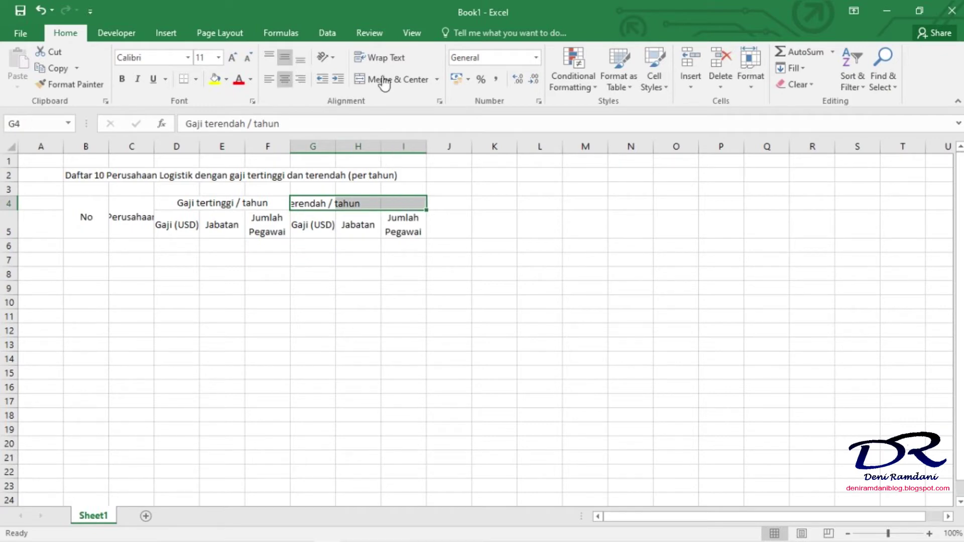
click(384, 80)
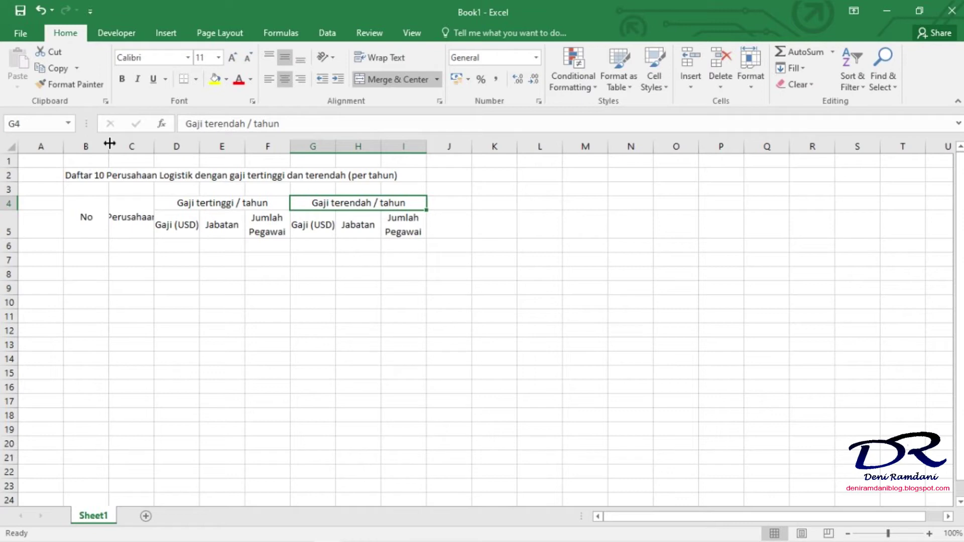
Narrow the "No" column B and widen columns C through I to give their headings more room
drag(109, 144, 94, 145)
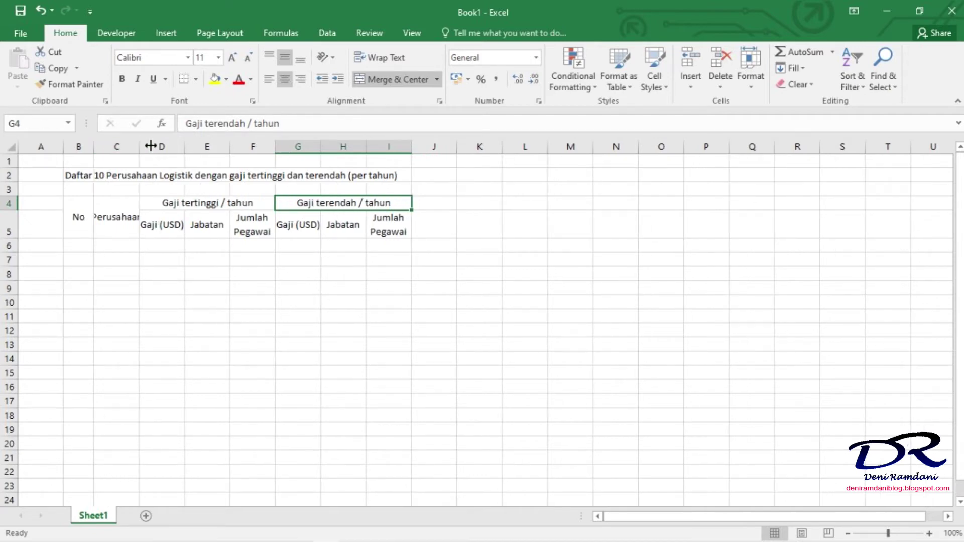
drag(139, 145, 168, 148)
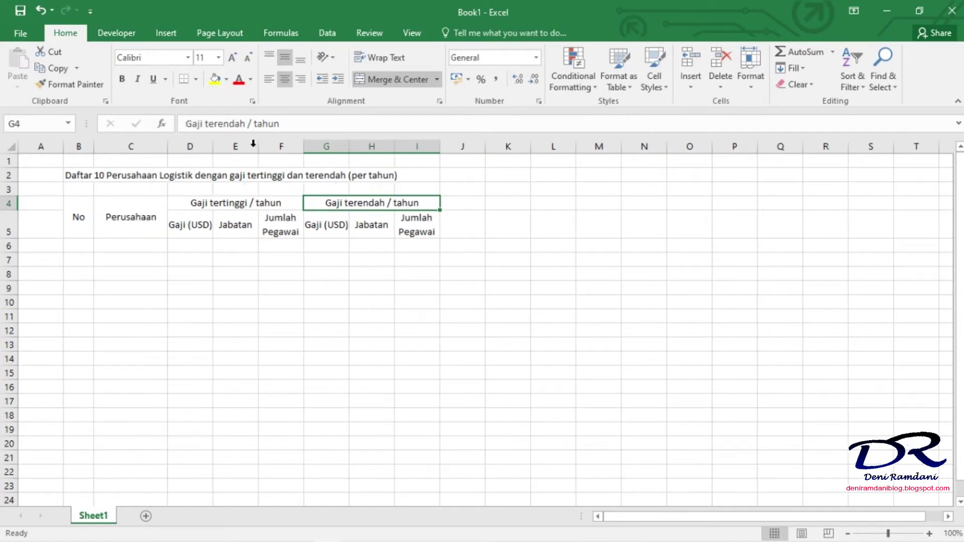
drag(267, 149, 335, 143)
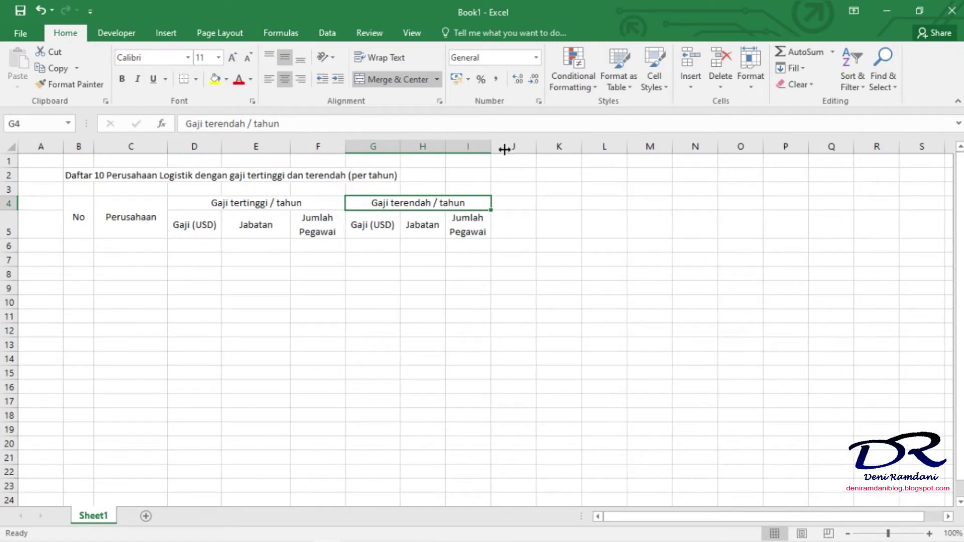
drag(504, 149, 516, 147)
Enter the heading "Total gaji tertinggi dan terendah" in cell J4
click(546, 201)
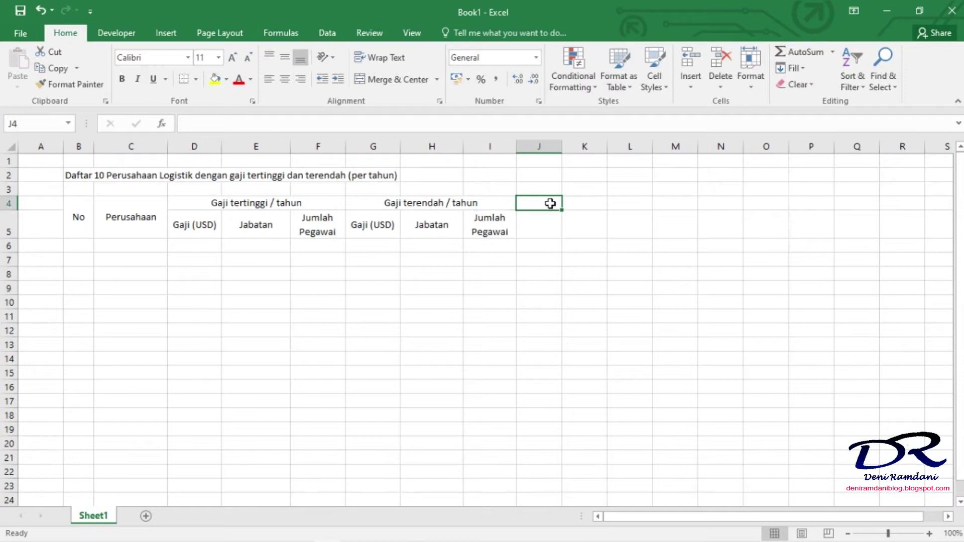
text(Total)
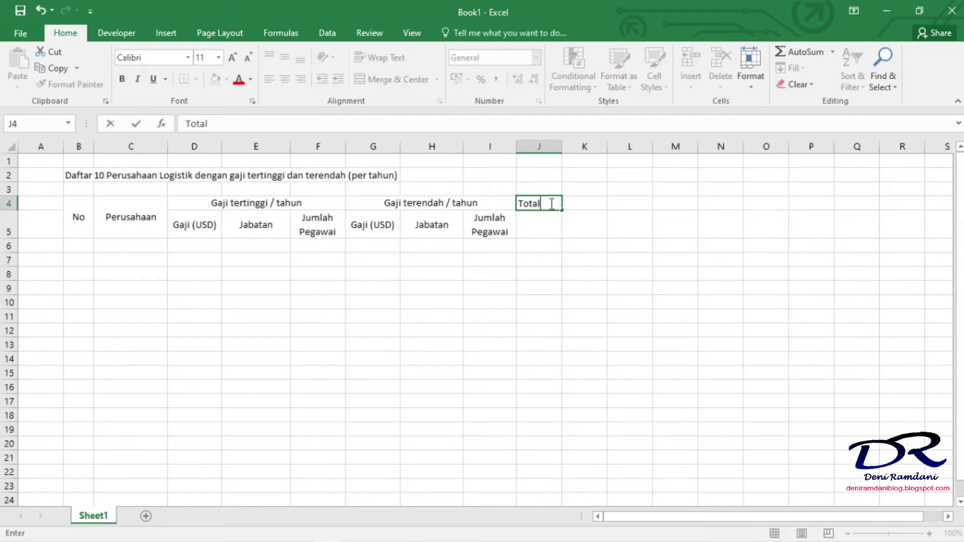
text( gaji tertinggi)
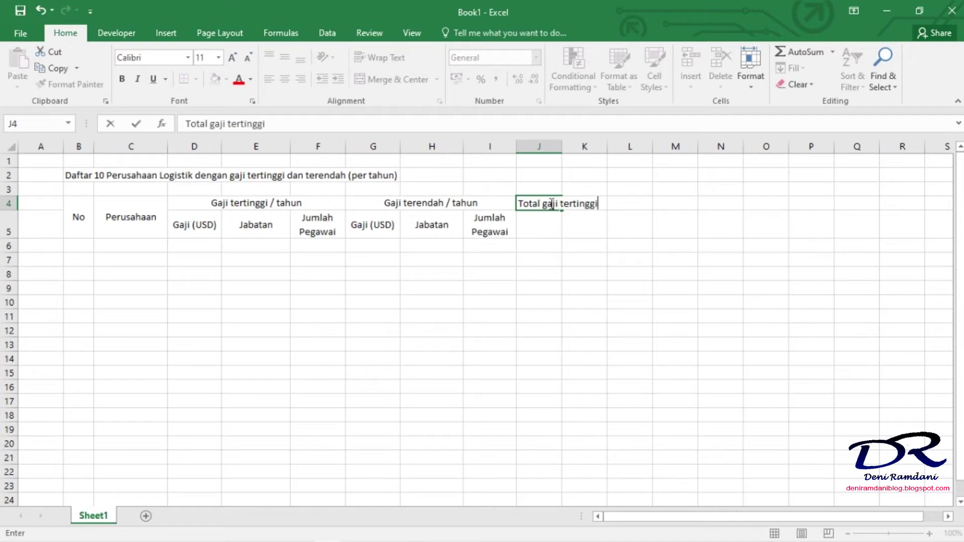
text( dan ter)
text(endah)
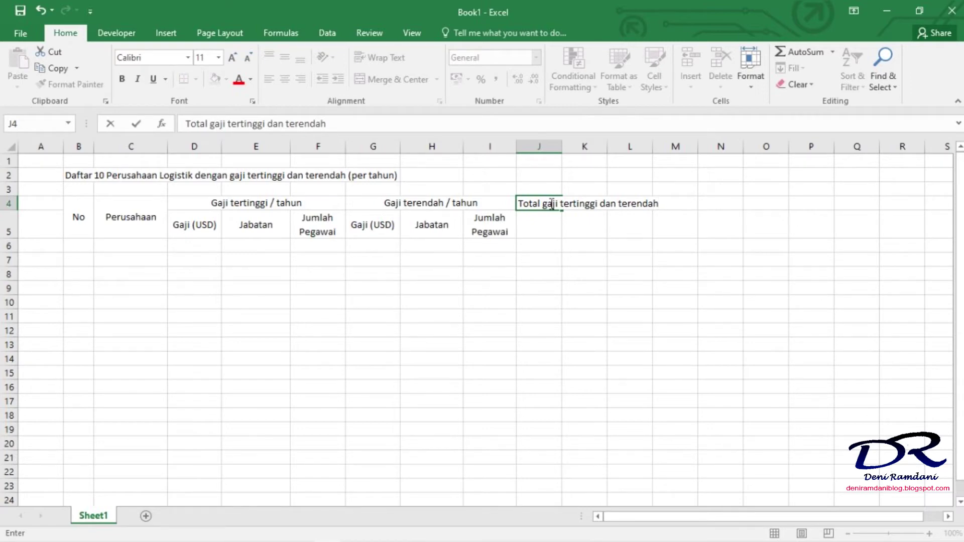
Merge and center J4:J5 with wrapped text, and widen column J to fit the whole heading
drag(545, 204, 547, 229)
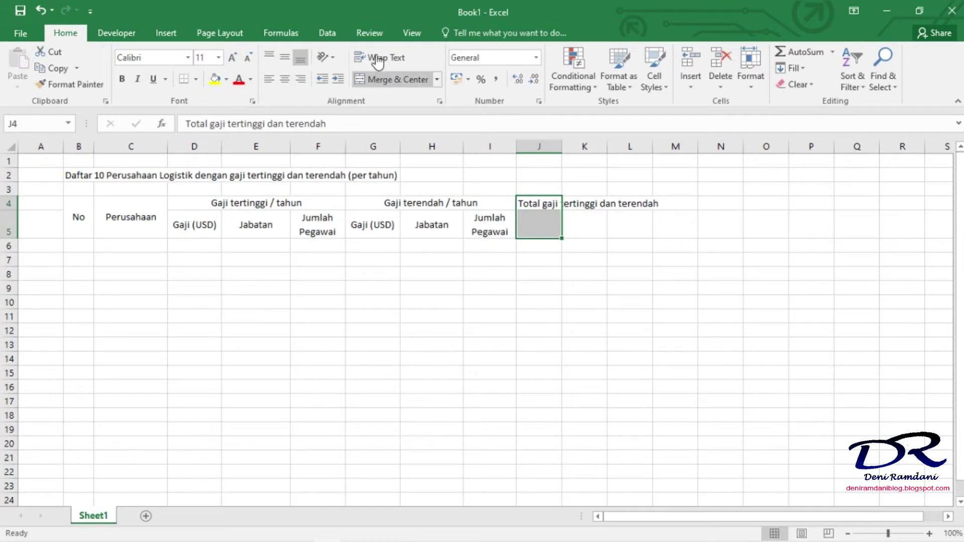
click(377, 61)
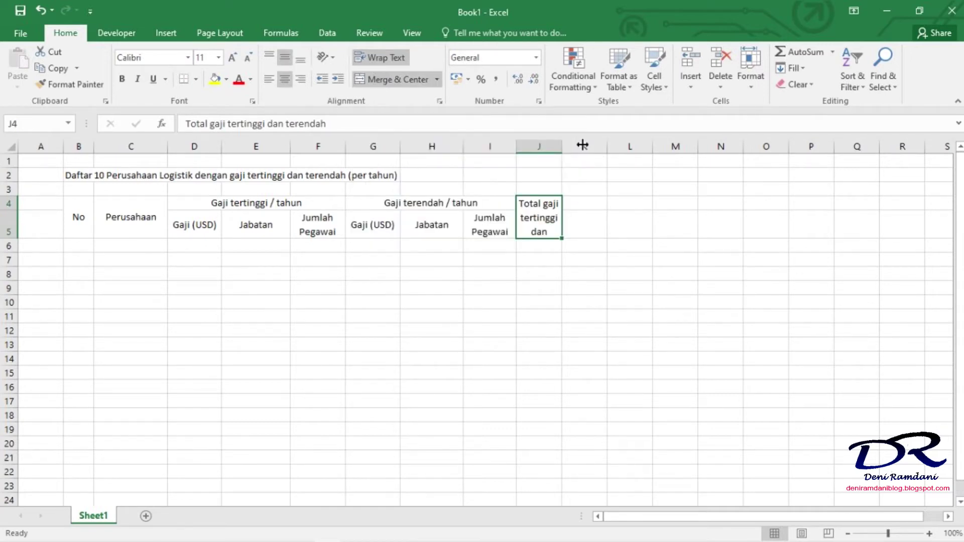
drag(582, 145, 581, 146)
Enter the heading "Pengurangan Pegawai" in K4, merged and centered over K4:K5 with wrapped text, and widen column K to fit
click(608, 203)
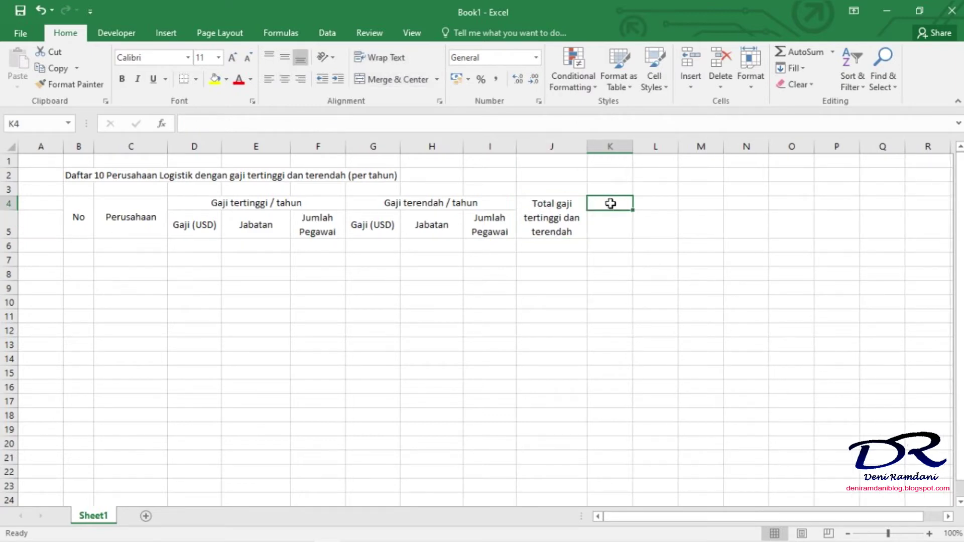
double_click(610, 202)
text(Pen)
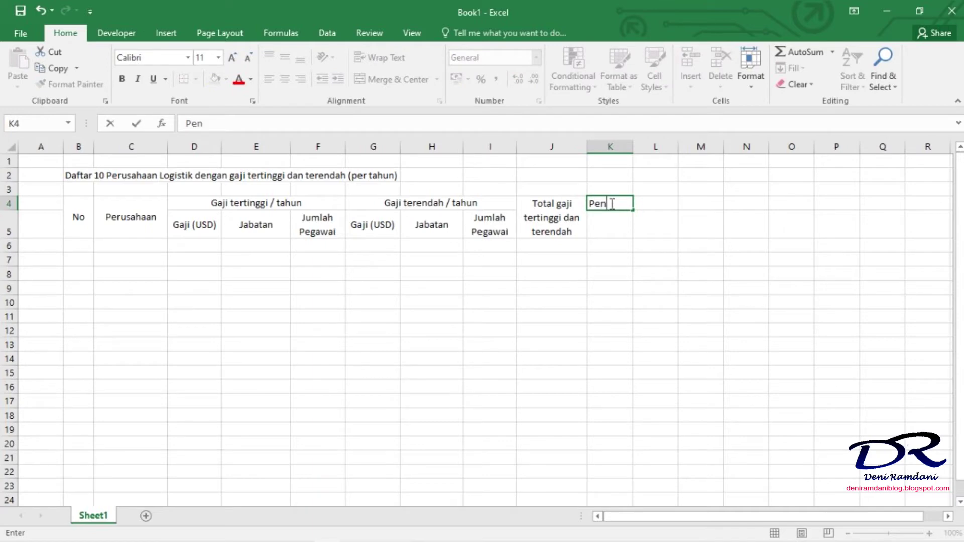
text(gurangan)
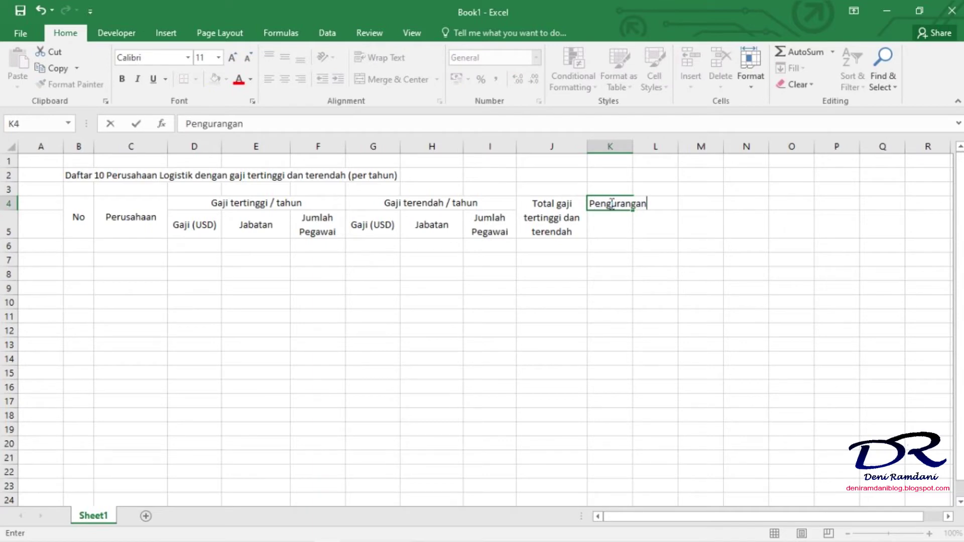
text( Pegawai)
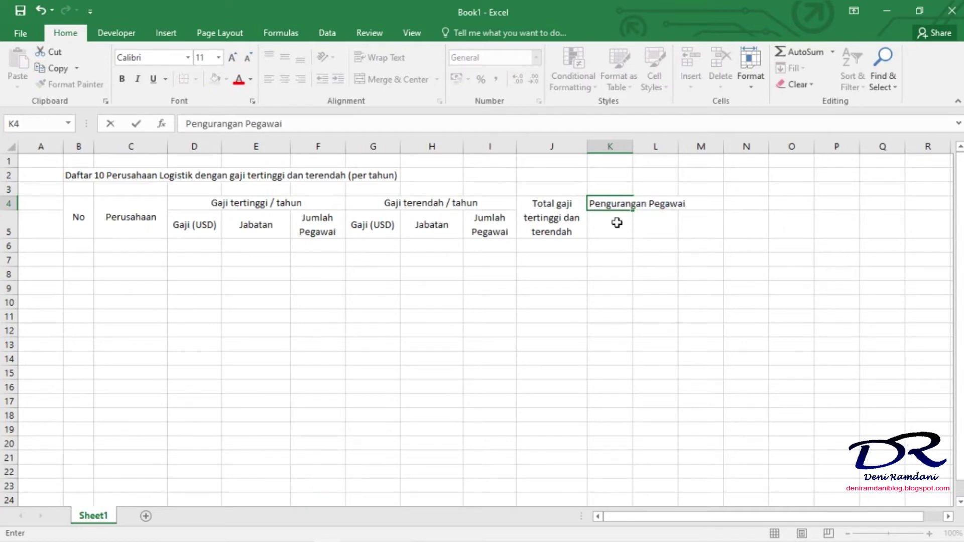
shift+click(616, 223)
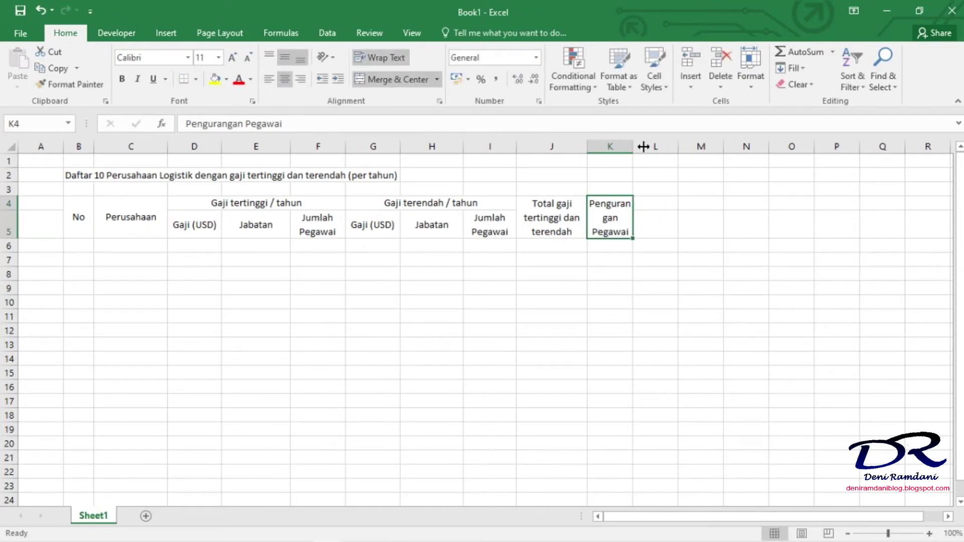
drag(643, 146, 658, 148)
Enter the heading "Total keseluruhan gaji tertinggi" in cell L4
click(680, 202)
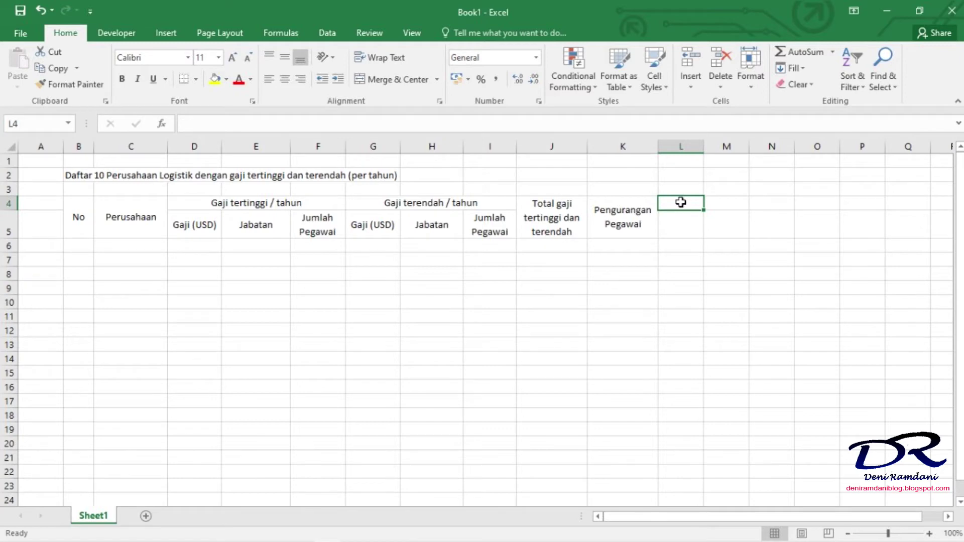
text(To)
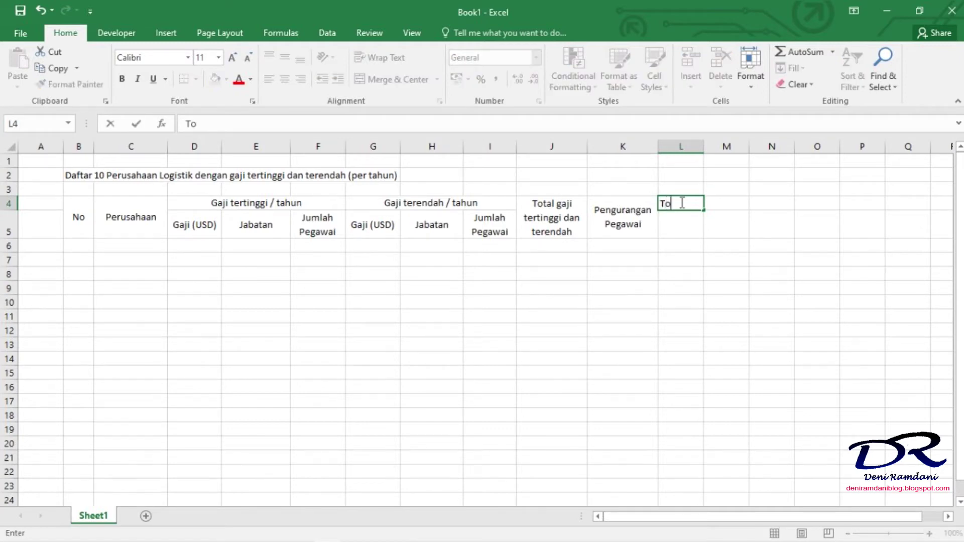
text(tal kese)
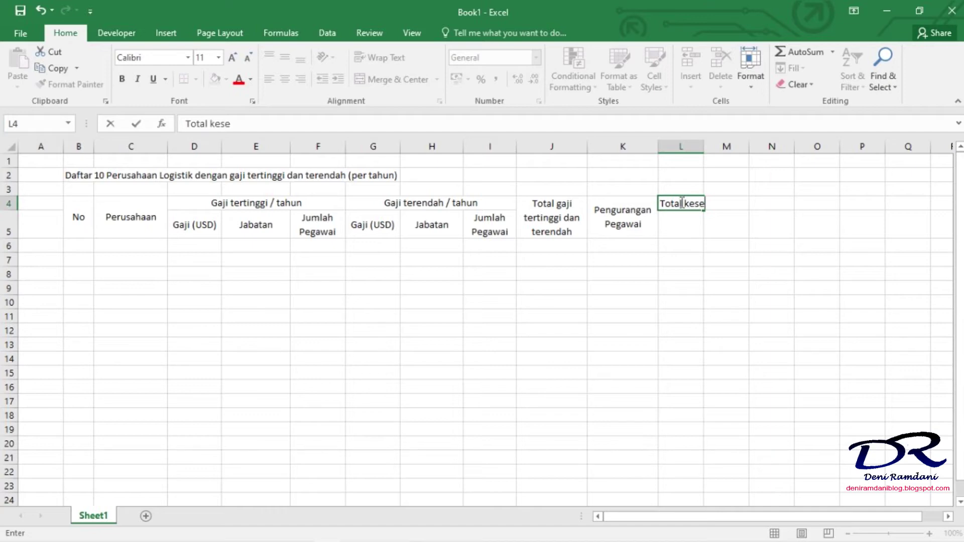
text(luruhan )
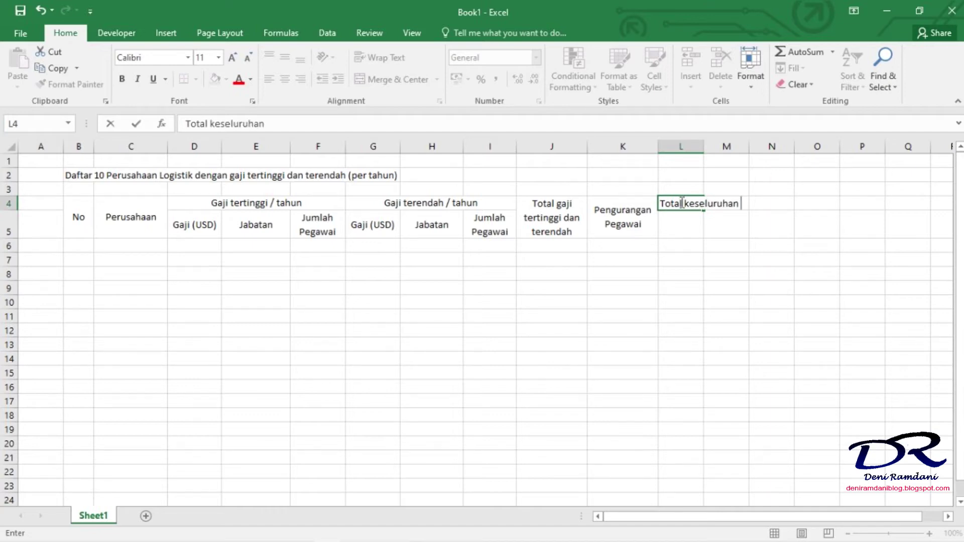
text(gaji tertingg)
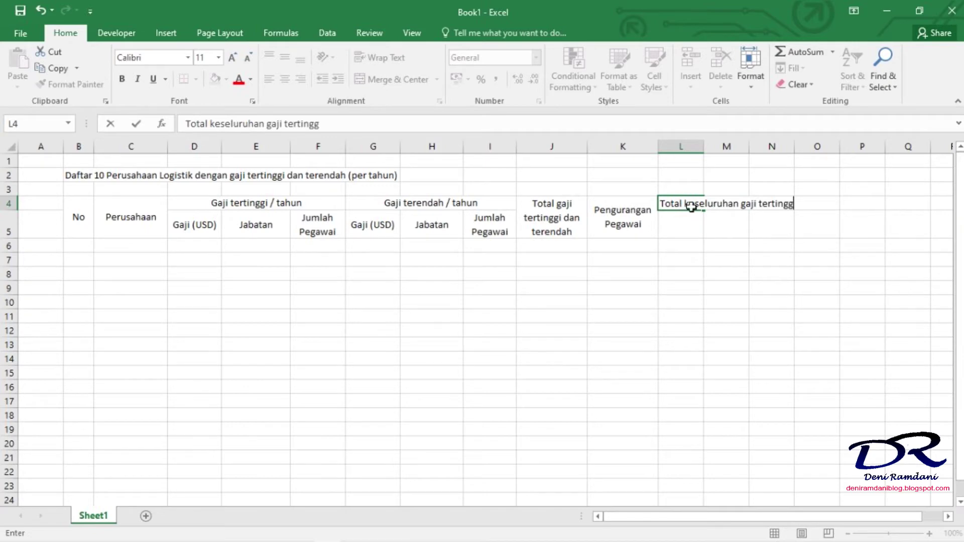
text(i)
key(Return)
Merge and center cells L4:L5 and wrap the heading's text
drag(691, 206, 691, 228)
click(386, 58)
click(392, 79)
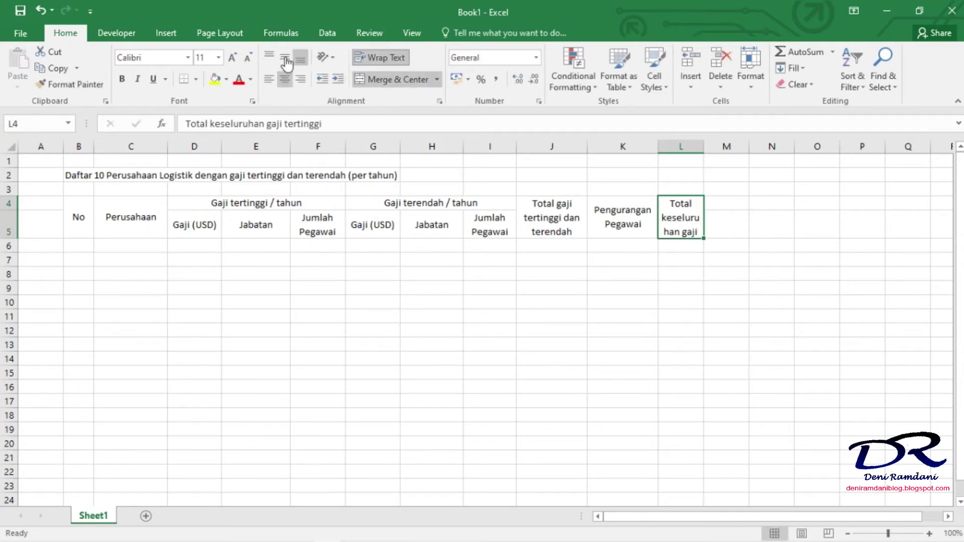
Widen column L to fit its heading, and enter "Pembagian gaji Per orang (pada gaji tertinggi)" in cell M4
drag(709, 145, 725, 144)
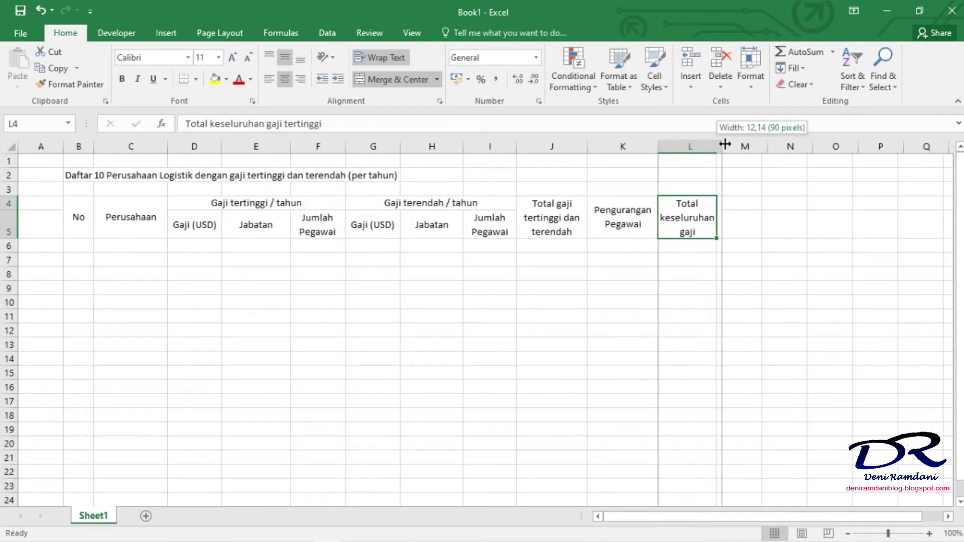
click(745, 204)
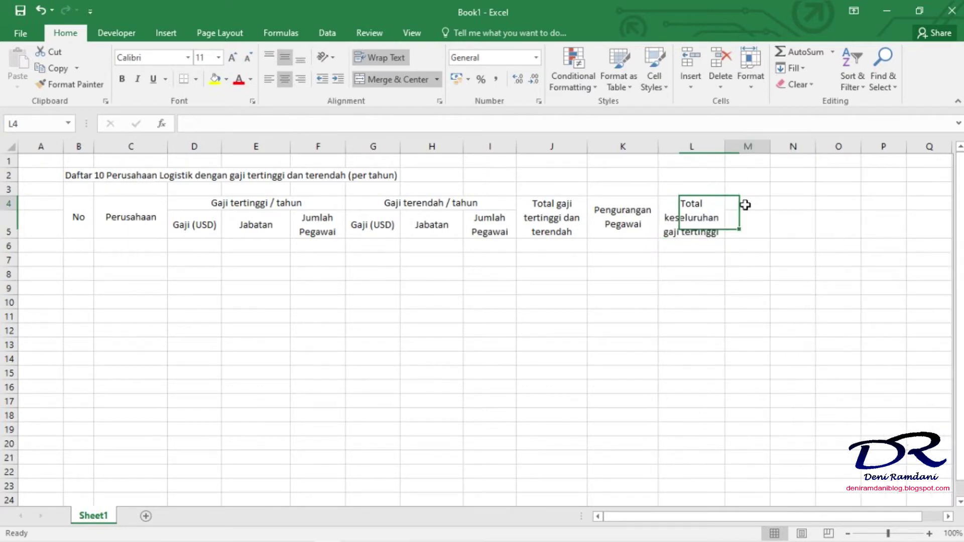
text(Pembagian g)
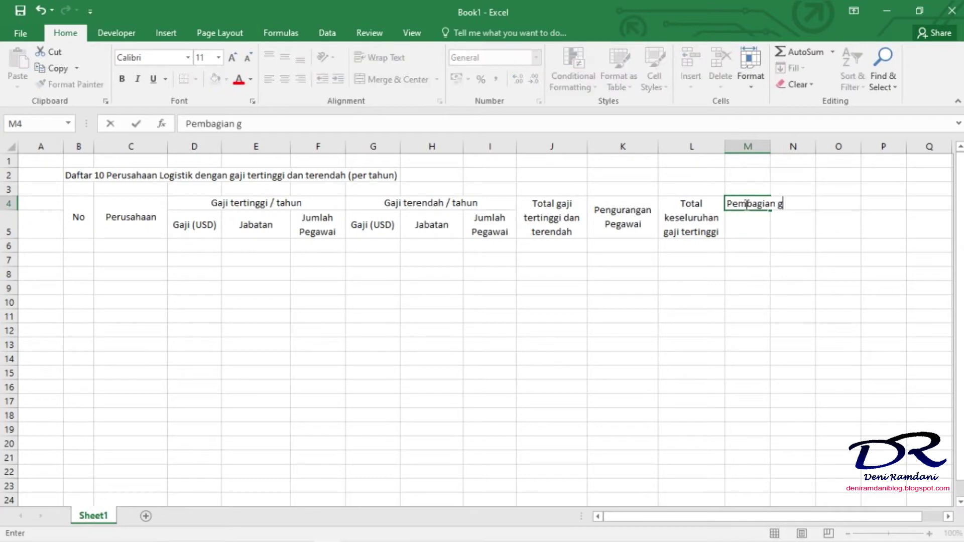
text(aji Per orang)
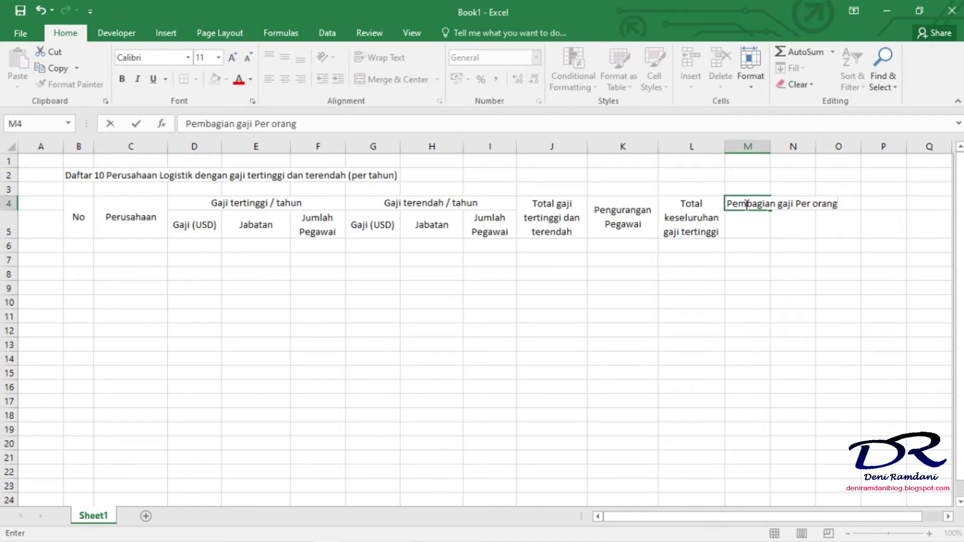
text( (pada gaji ter)
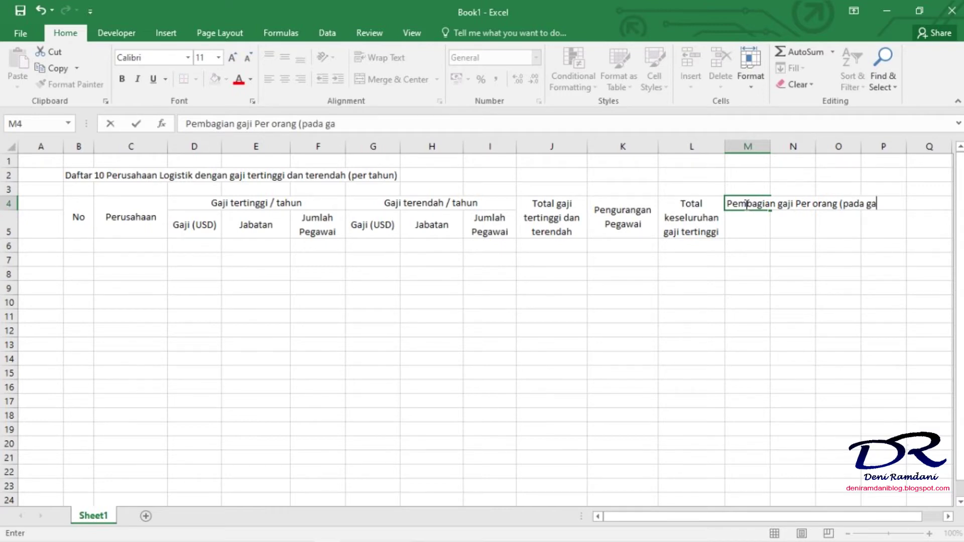
text(tinggi)
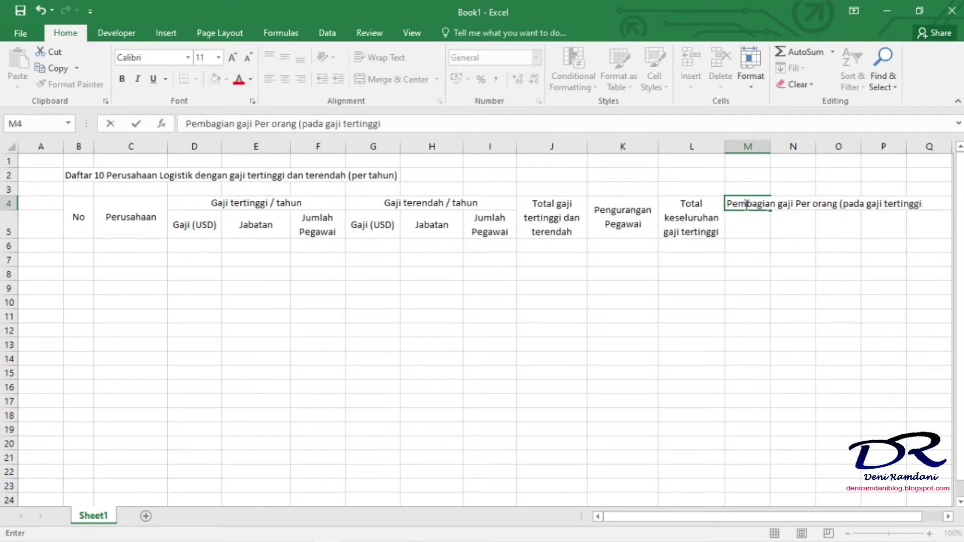
text())
click(697, 260)
Merge and center M4:M5 with wrapped, middle-aligned text, and widen column M to fit the whole heading
drag(747, 203, 748, 230)
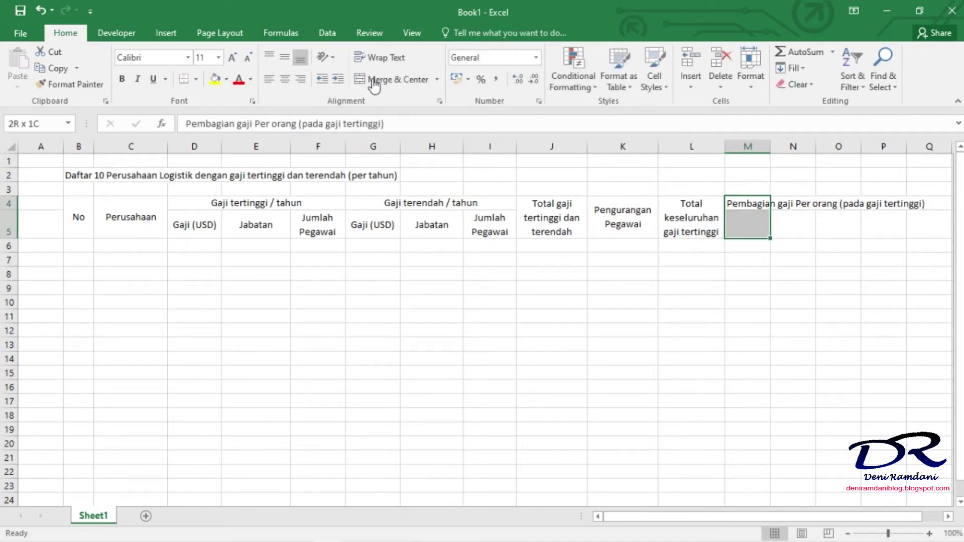
click(392, 79)
click(380, 57)
click(285, 58)
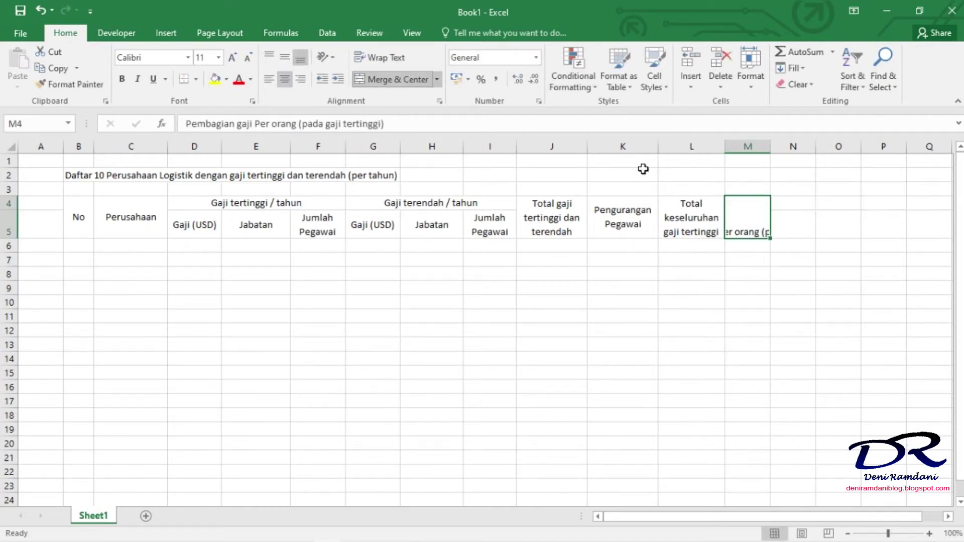
drag(771, 144, 801, 144)
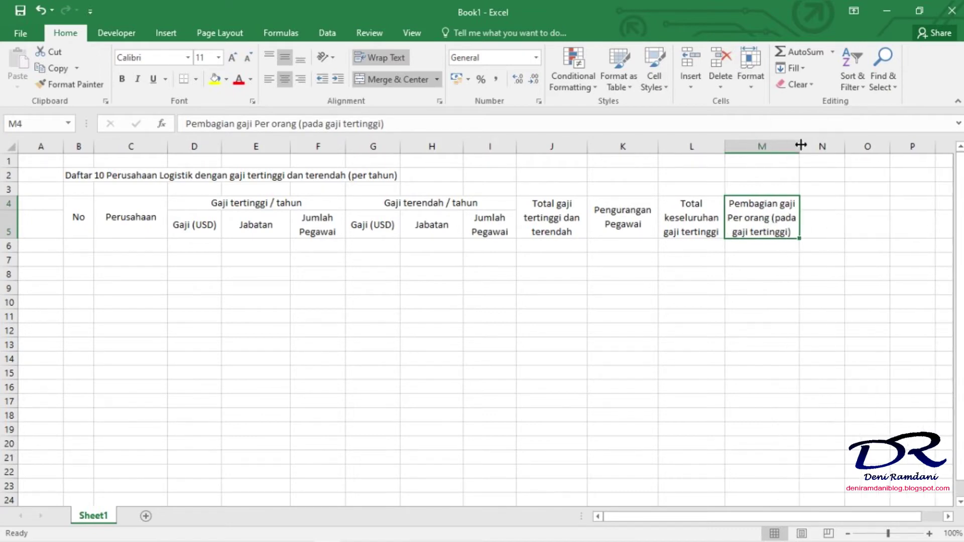
Enter the heading "Potongan Gaji (Diskon)" in cell N4
click(822, 210)
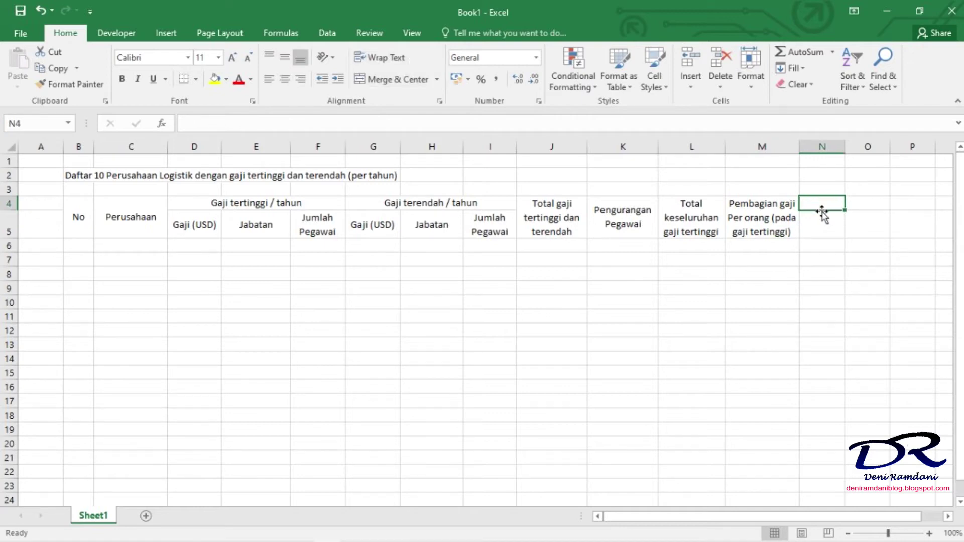
text(Pot)
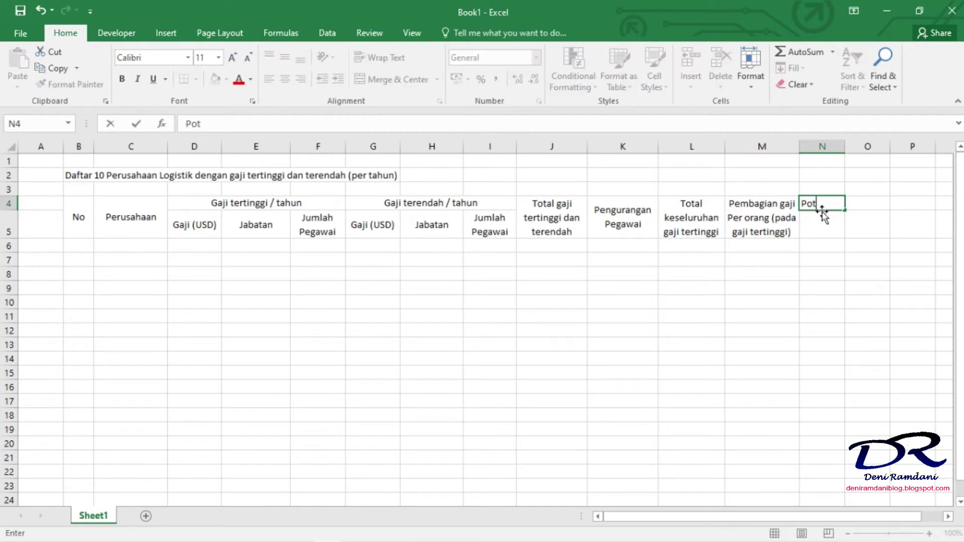
text(ongan Gaji)
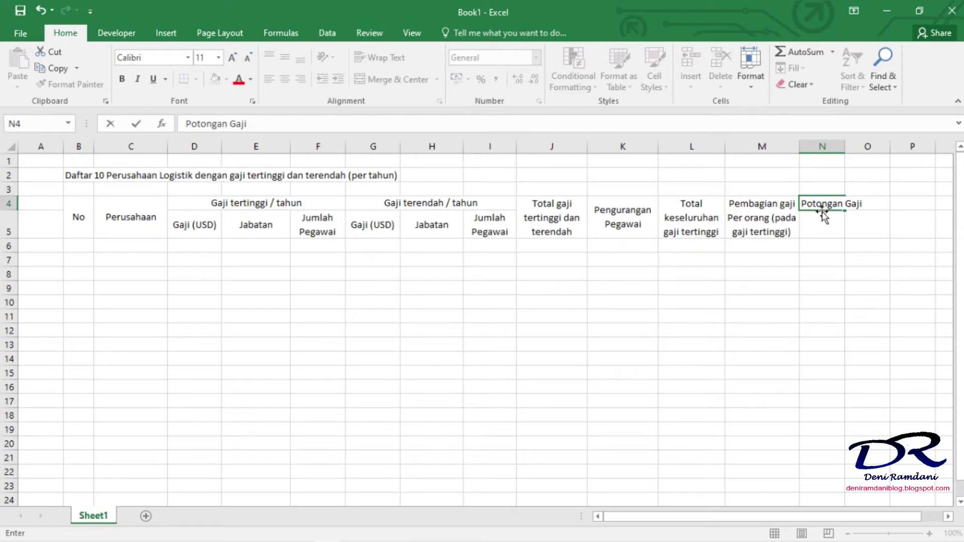
text( (Diskon))
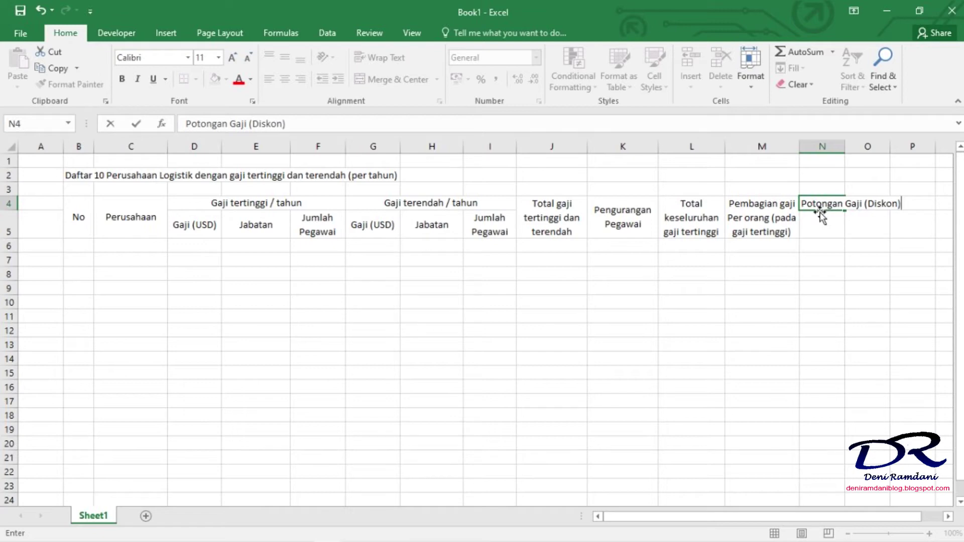
key(Return)
Merge and center N4:N5 with wrapped, middle-aligned text, and widen column N so the heading fits on two lines
key(Up)
key(Up)
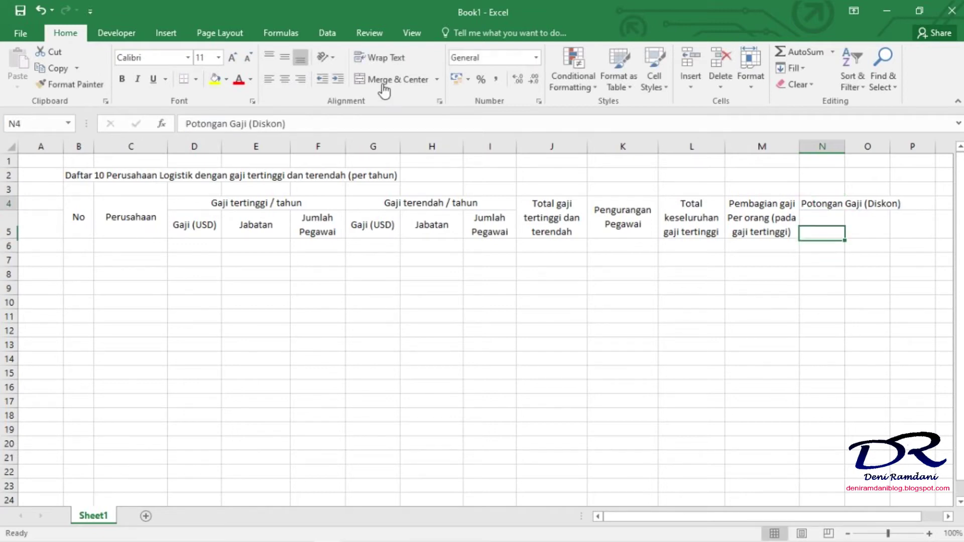
key(shift+Down)
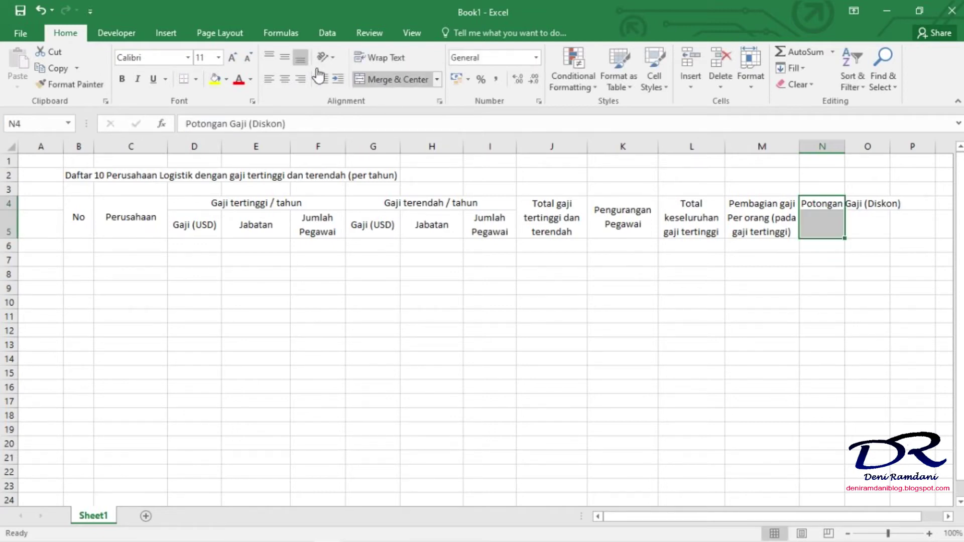
click(391, 80)
click(380, 58)
click(288, 66)
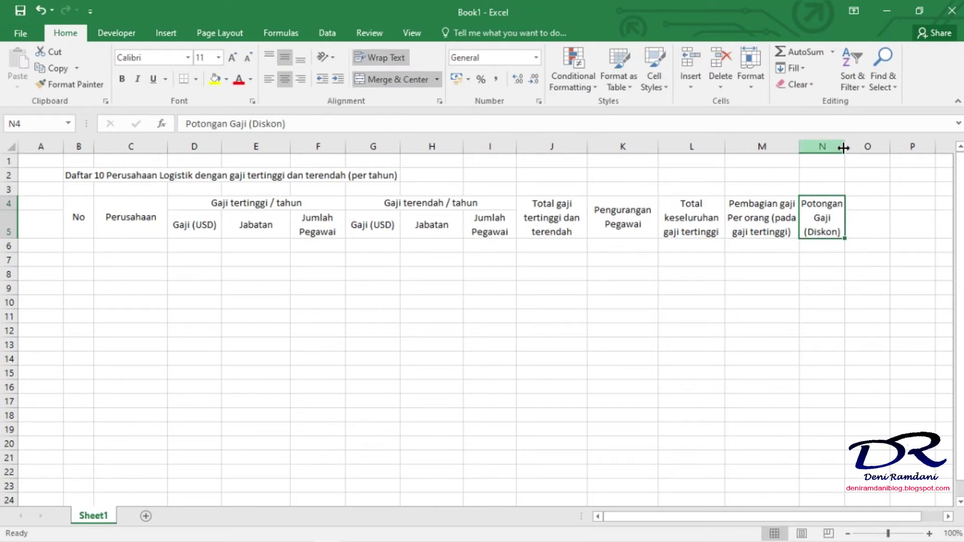
drag(843, 147, 863, 147)
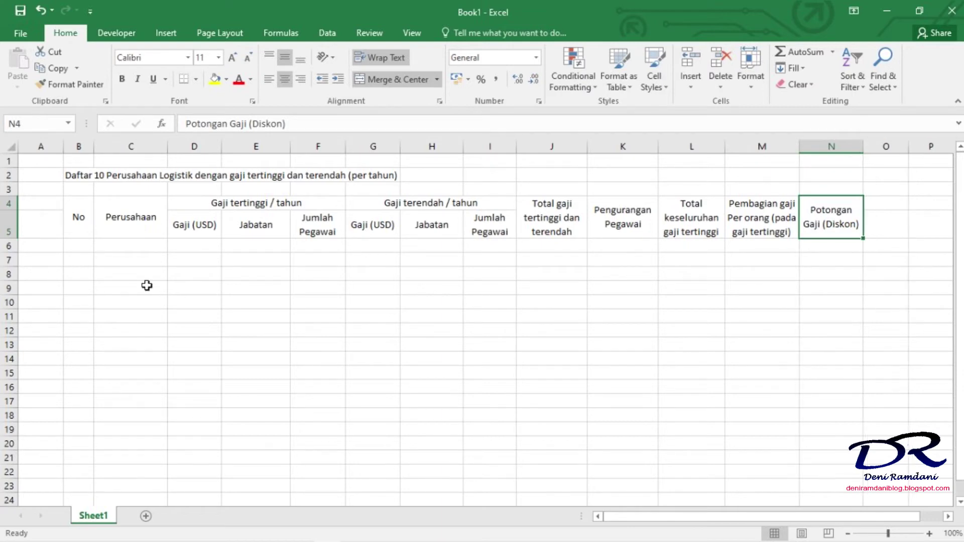
Number the company rows 1 to 10 in cells B6:B15 of the "No" column
click(87, 248)
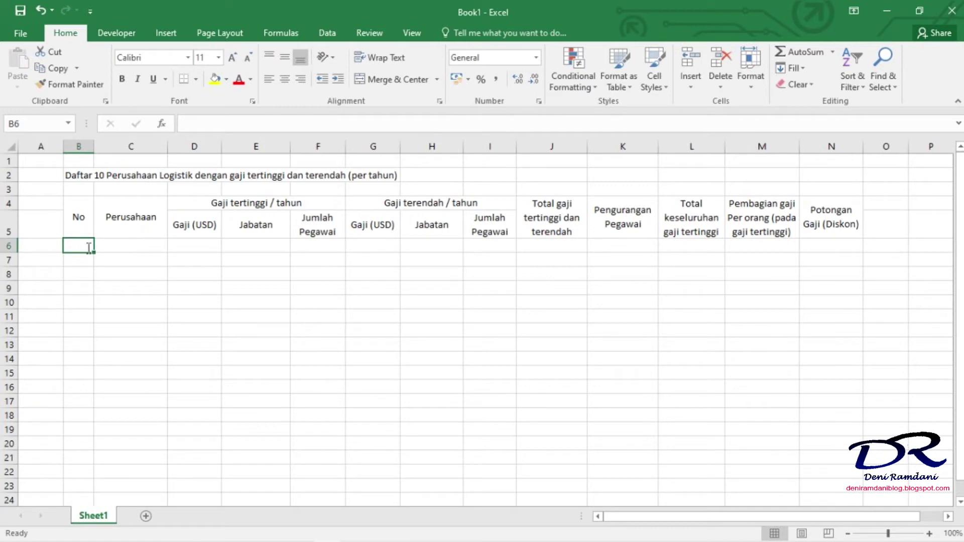
text(1)
key(Return)
text(2)
key(Return)
text(3)
key(Return)
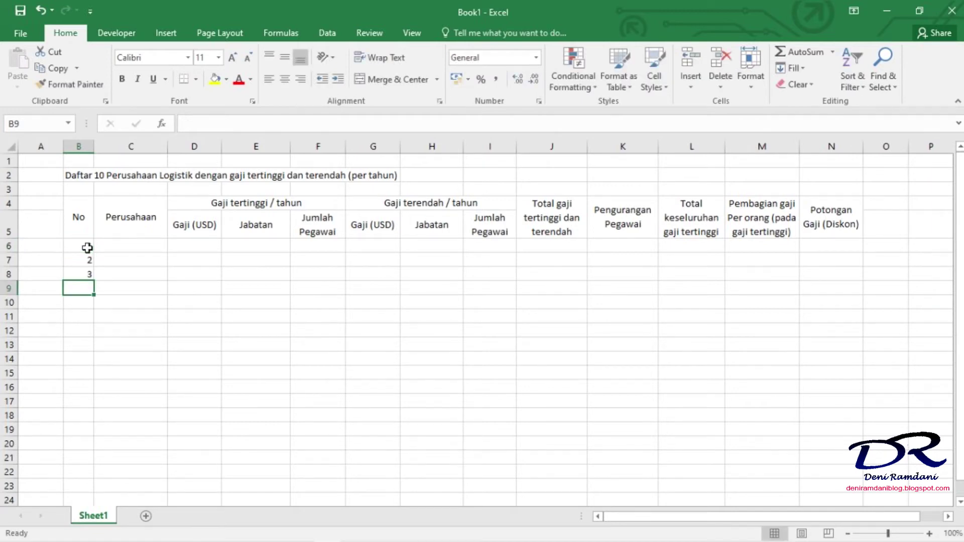
text(4)
key(Return)
text(5)
key(Return)
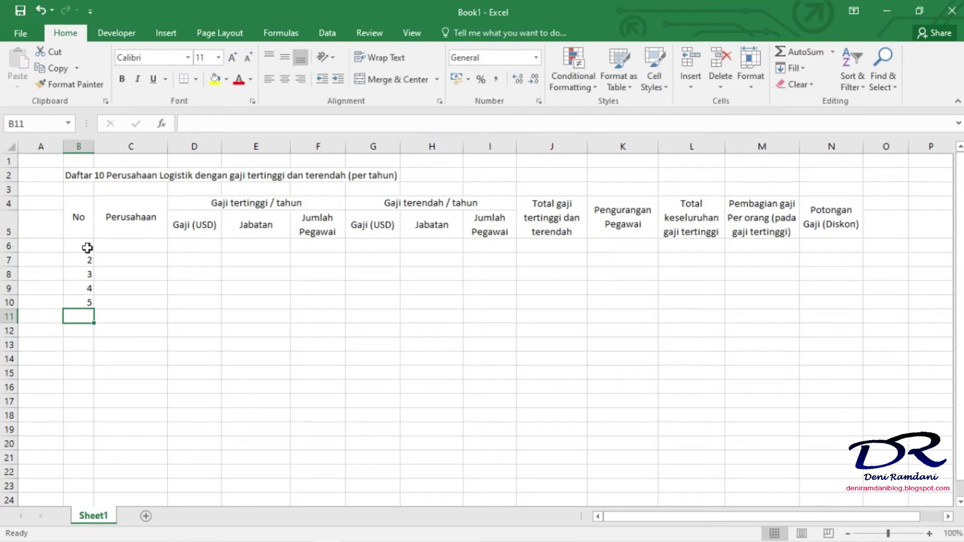
text(6)
key(Return)
text(7)
key(Return)
text(8)
key(Return)
key(9)
key(Return)
text(1)
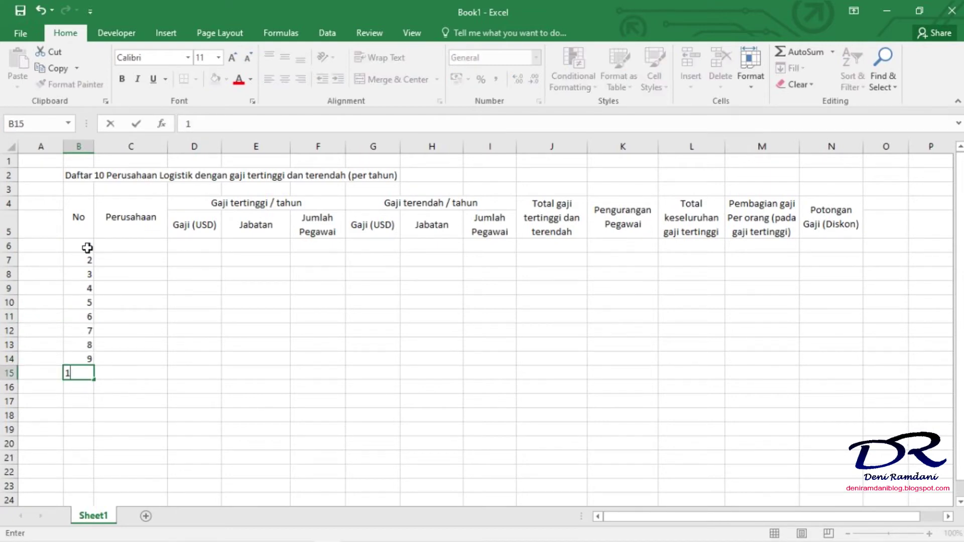
text(0)
key(Return)
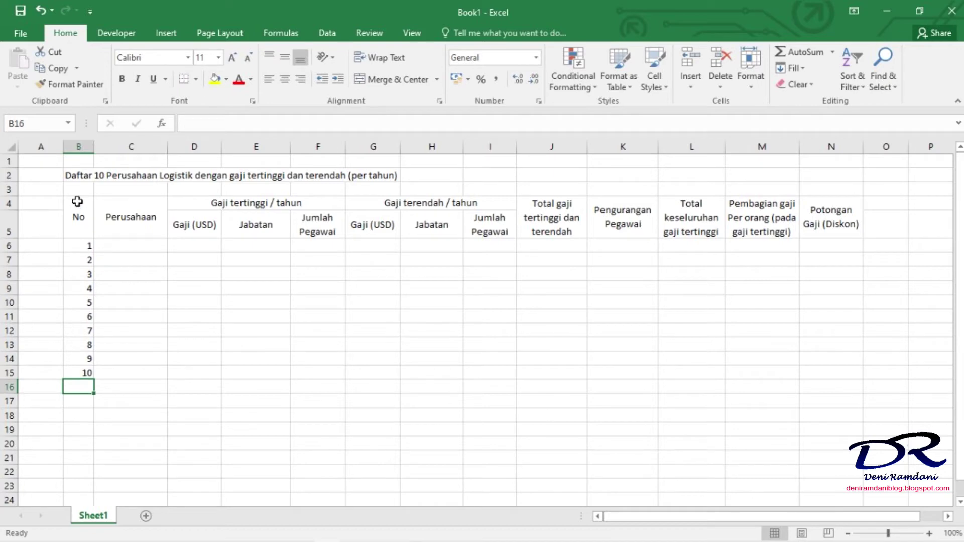
Apply all borders to the whole table range B4:N15
drag(76, 202, 131, 223)
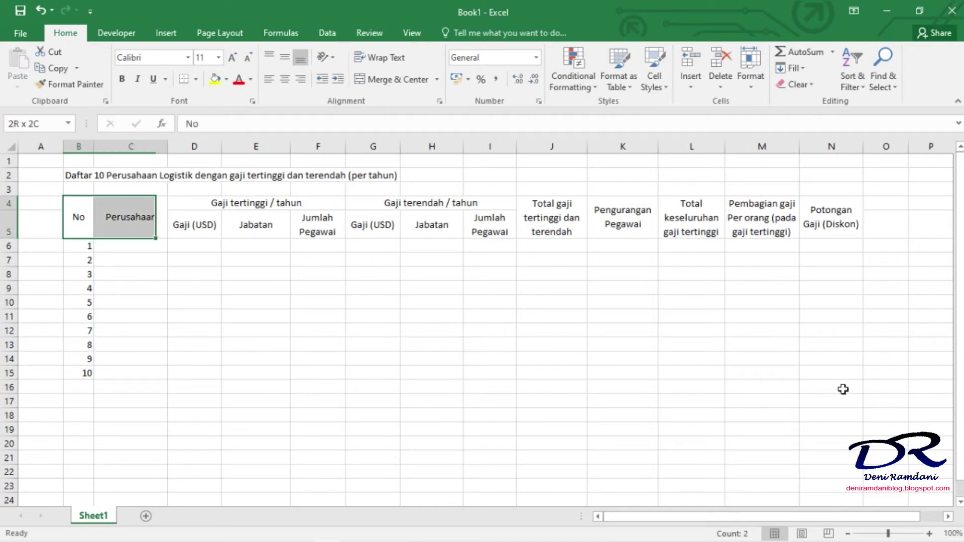
drag(842, 389, 847, 373)
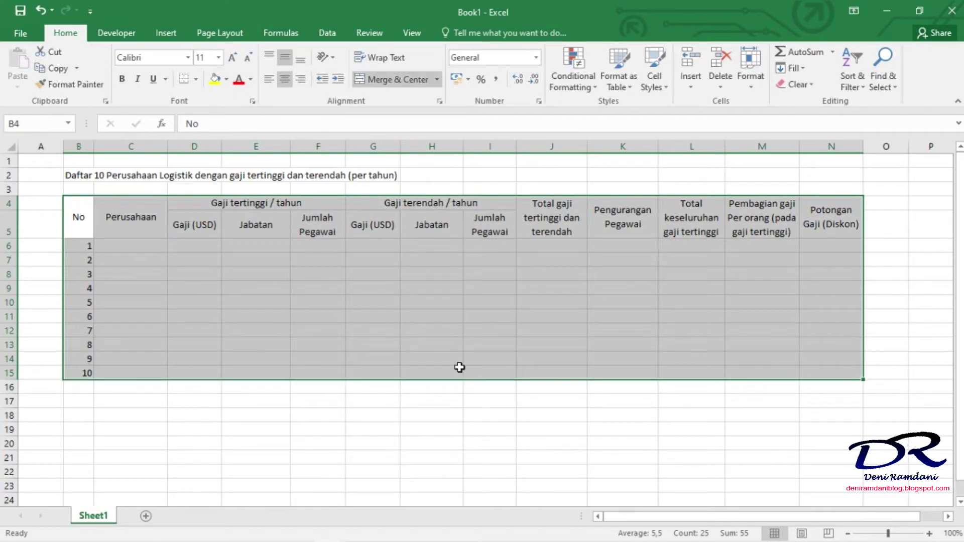
click(197, 81)
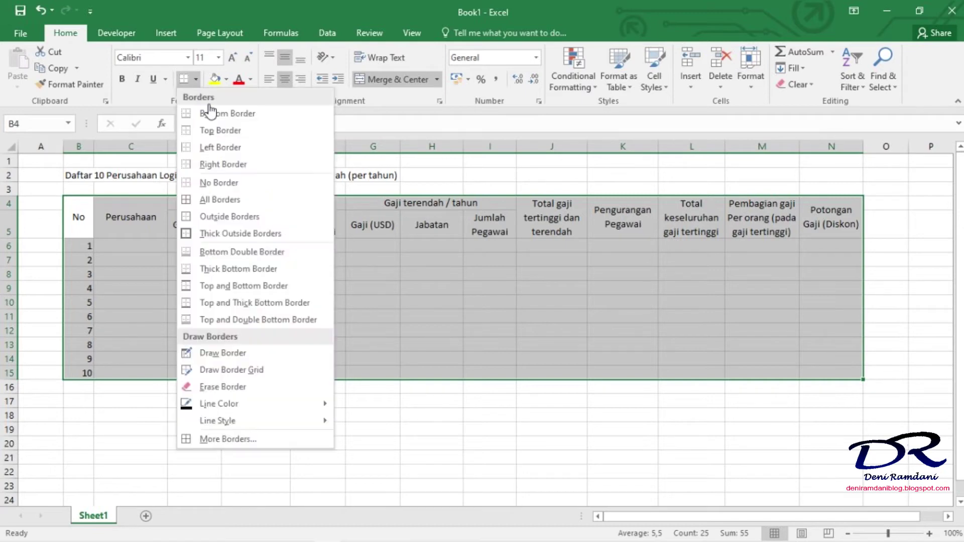
click(253, 204)
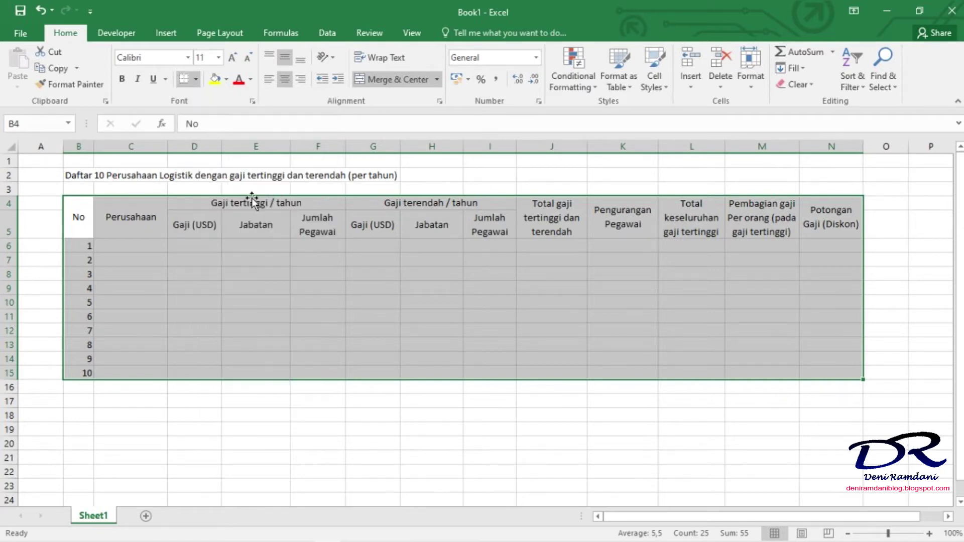
click(265, 426)
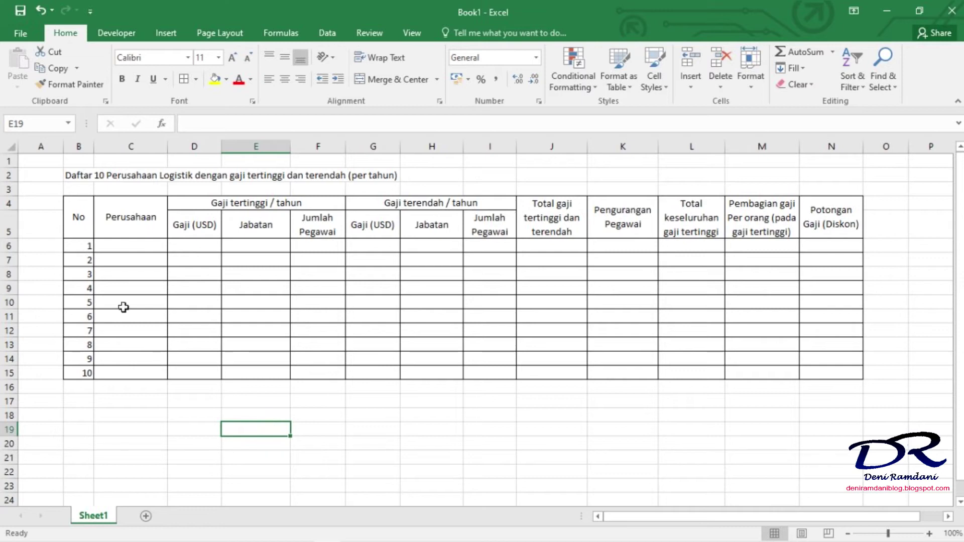
Fill the heading cells B4:C5, D4:I4 and J4:N5 with the blue theme color
drag(76, 219, 114, 217)
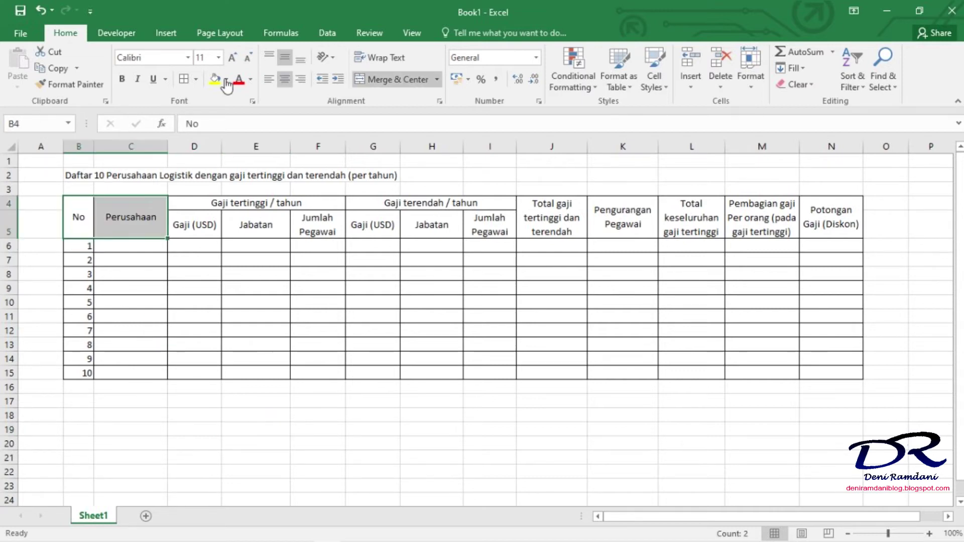
click(227, 80)
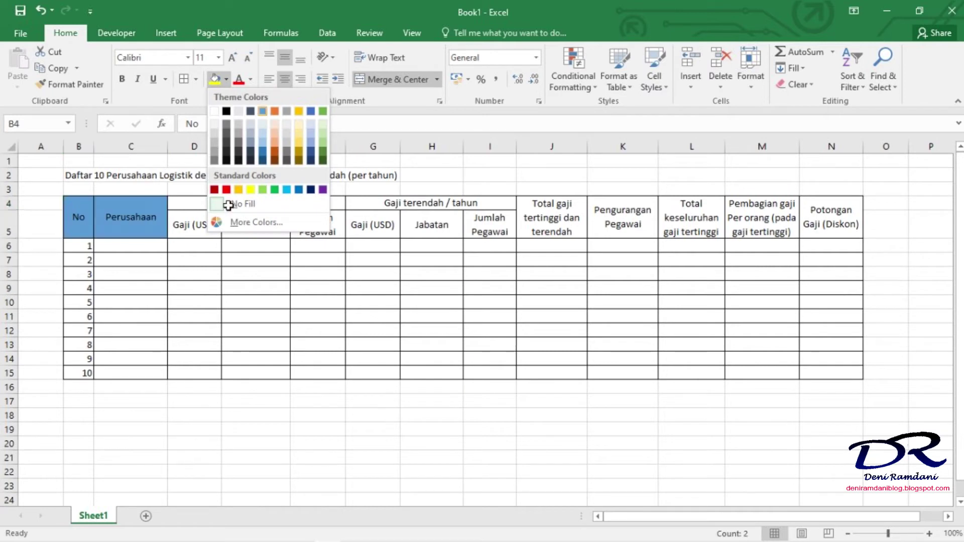
click(264, 111)
click(252, 204)
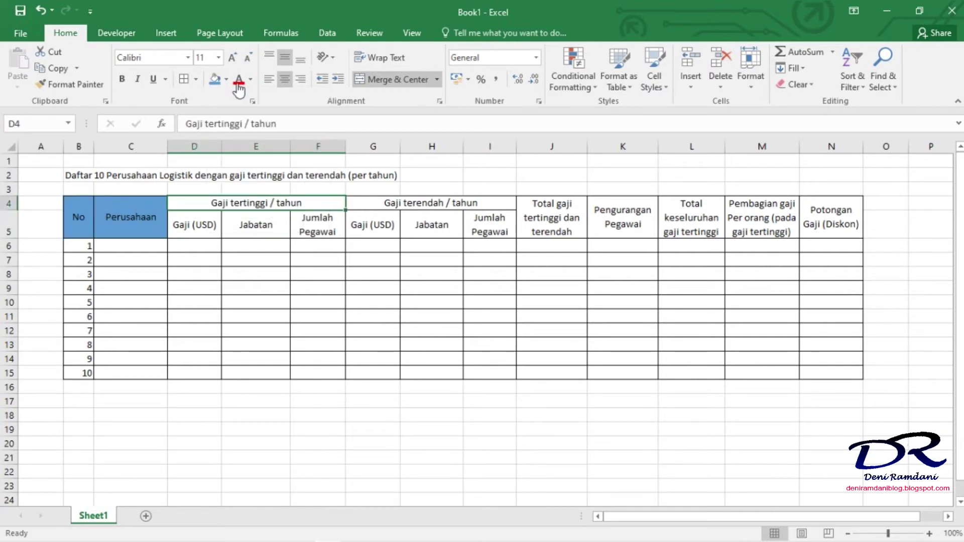
shift+click(431, 203)
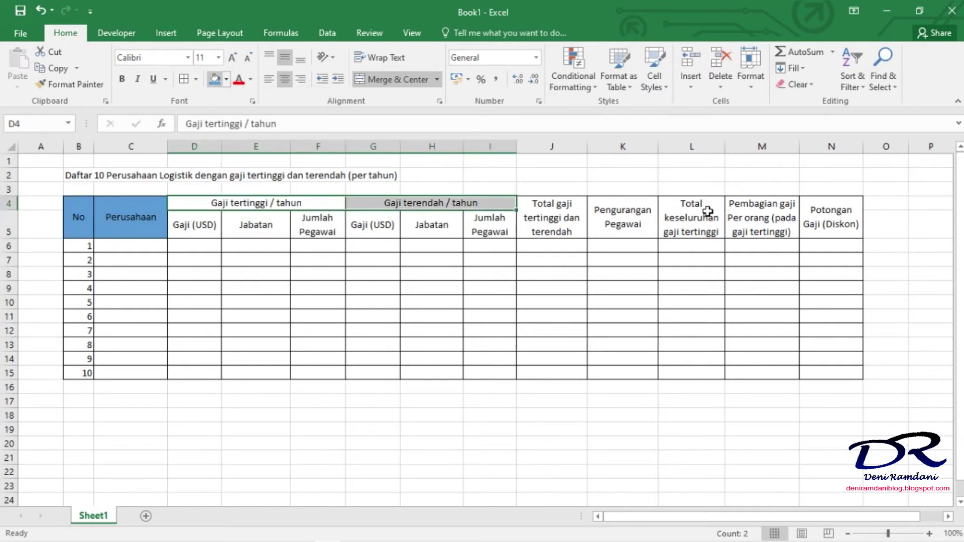
click(214, 79)
drag(552, 211, 810, 211)
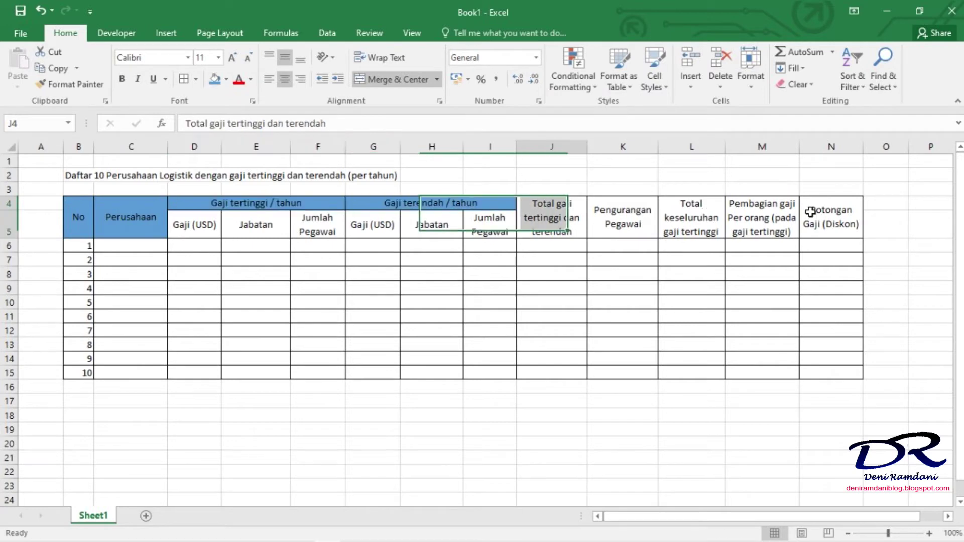
click(214, 80)
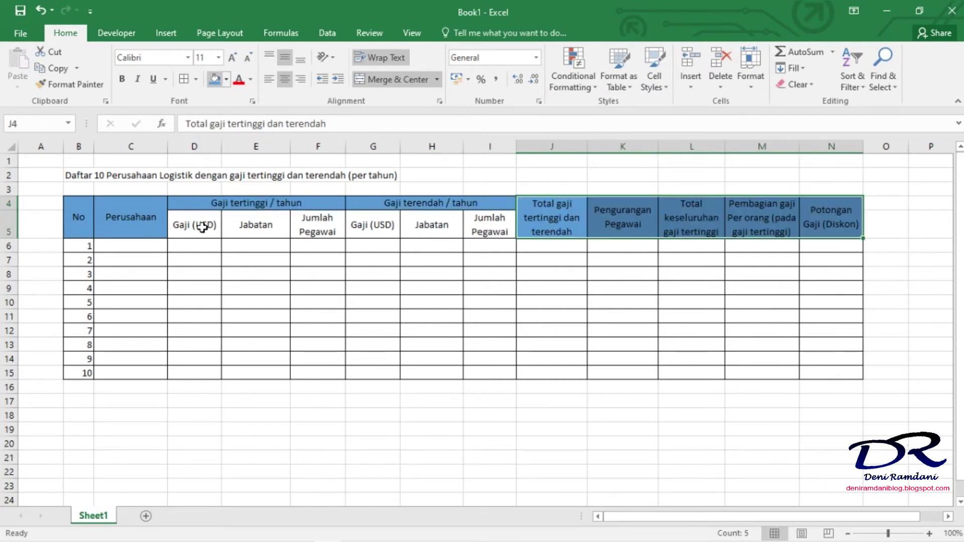
Fill the subheading cells D5:I5 with the standard light green color
click(202, 227)
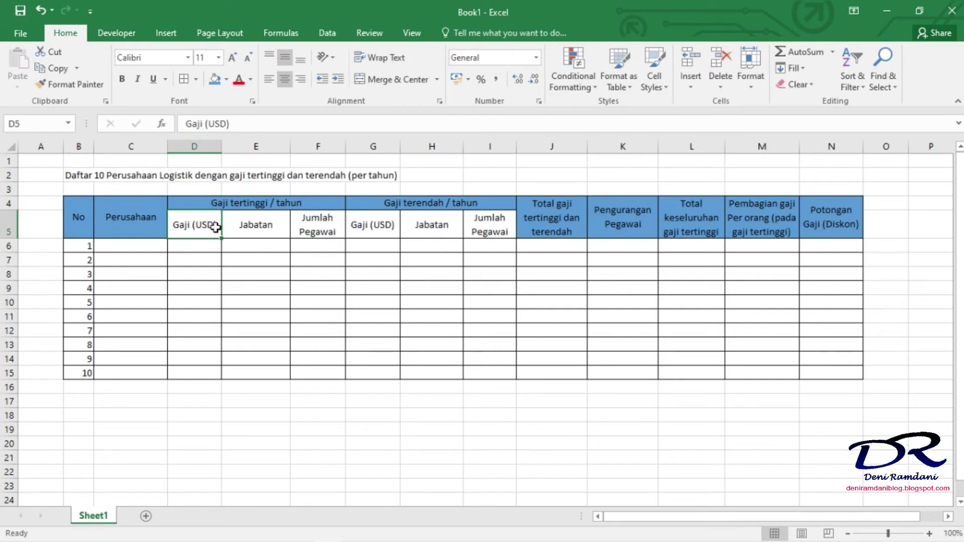
double_click(181, 225)
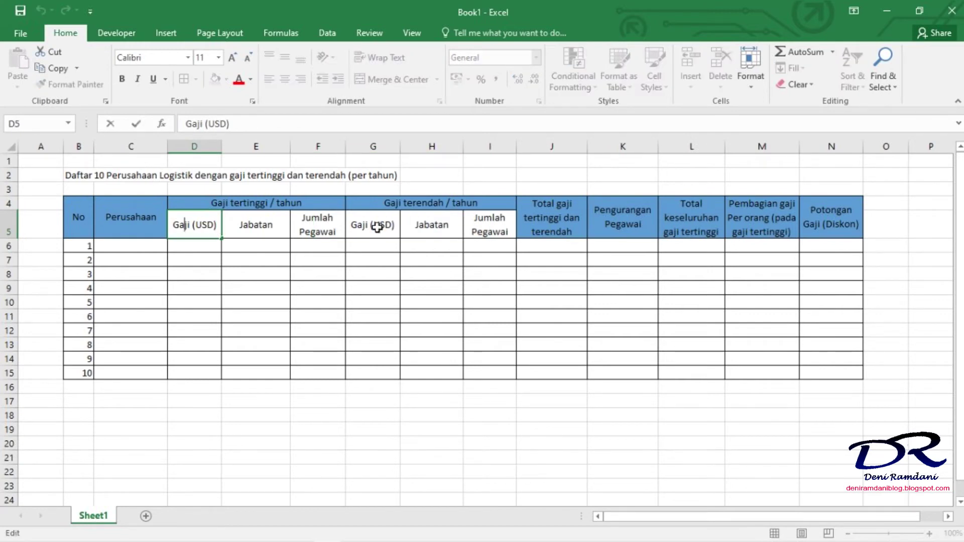
key(Escape)
key(shift+Right)
key(shift+Right)
key(shift+Right)
key(shift+Right)
key(shift+Right)
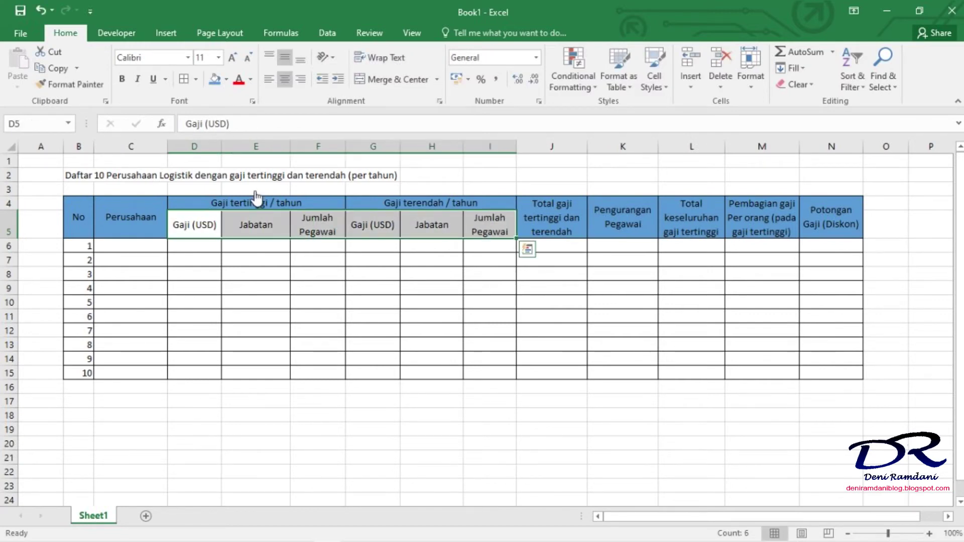
click(227, 79)
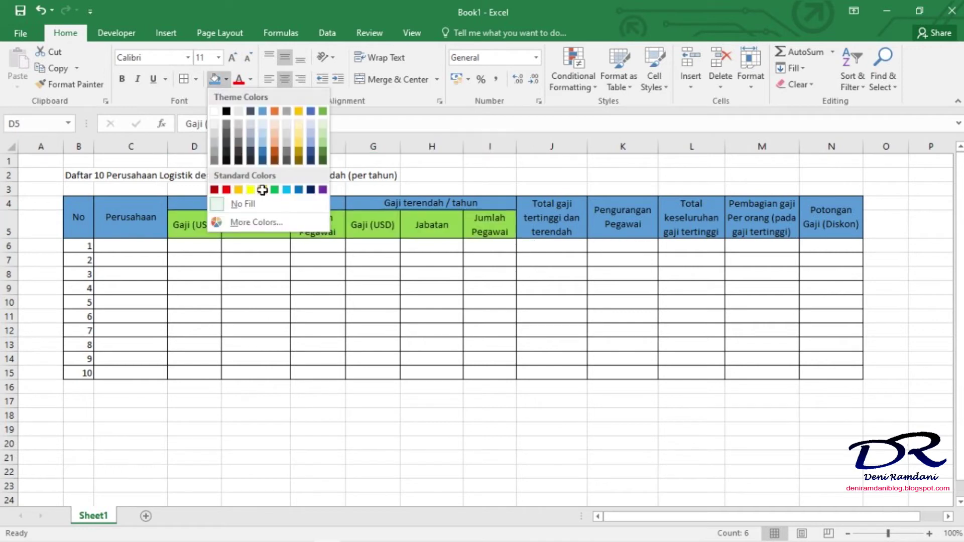
click(262, 190)
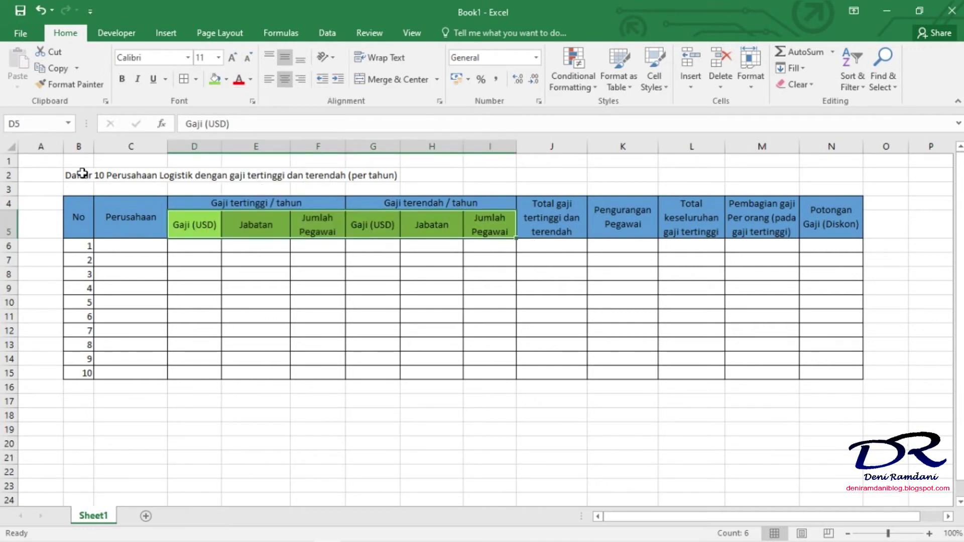
Merge and center the table title in row 2 across B2:N2
click(81, 174)
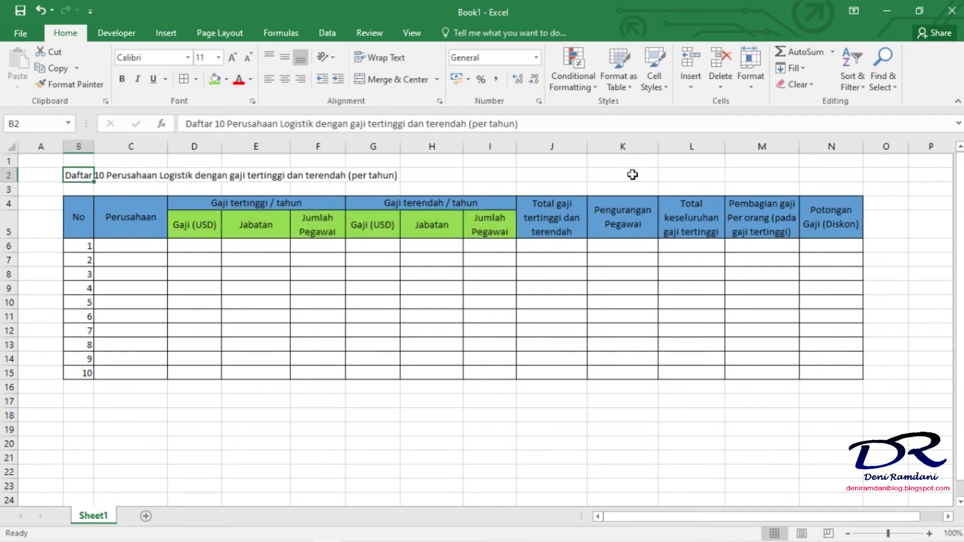
drag(633, 174, 814, 175)
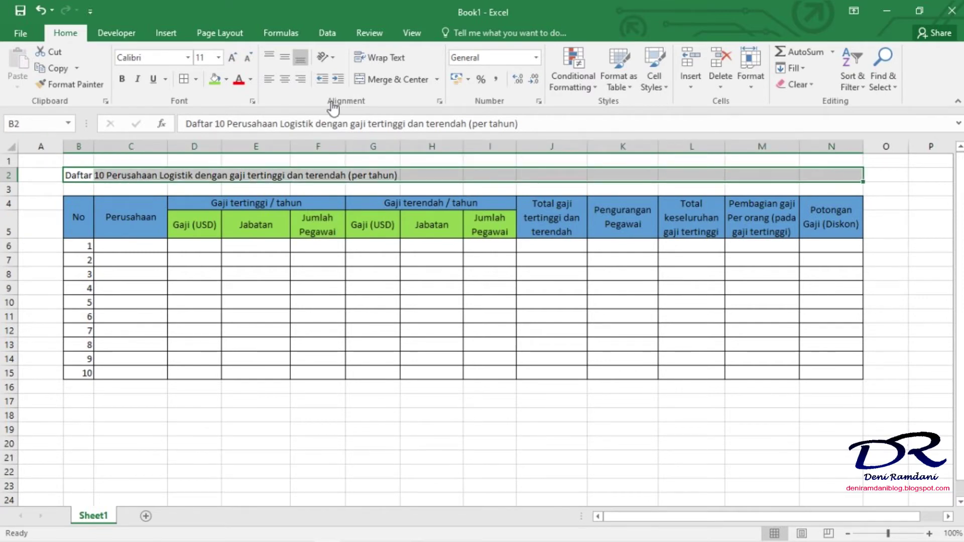
click(392, 82)
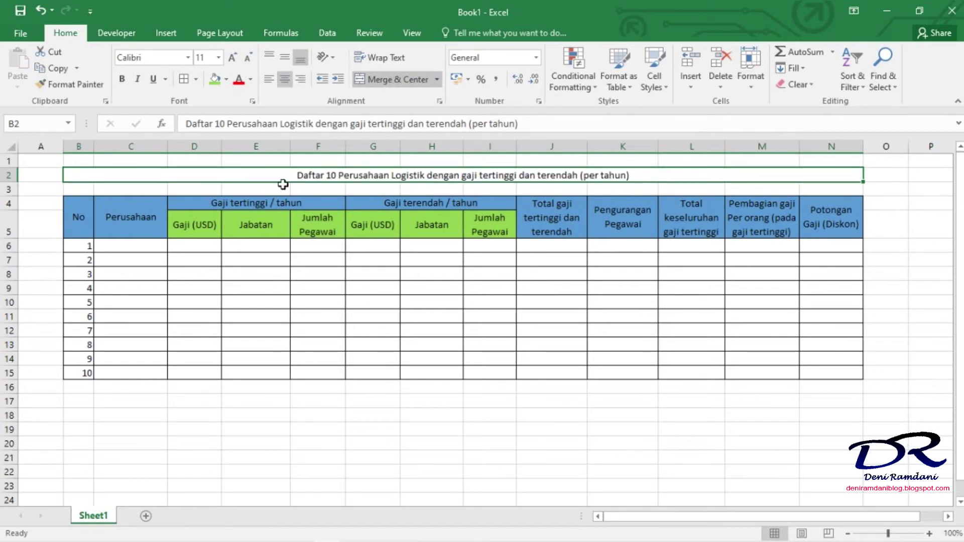
click(373, 401)
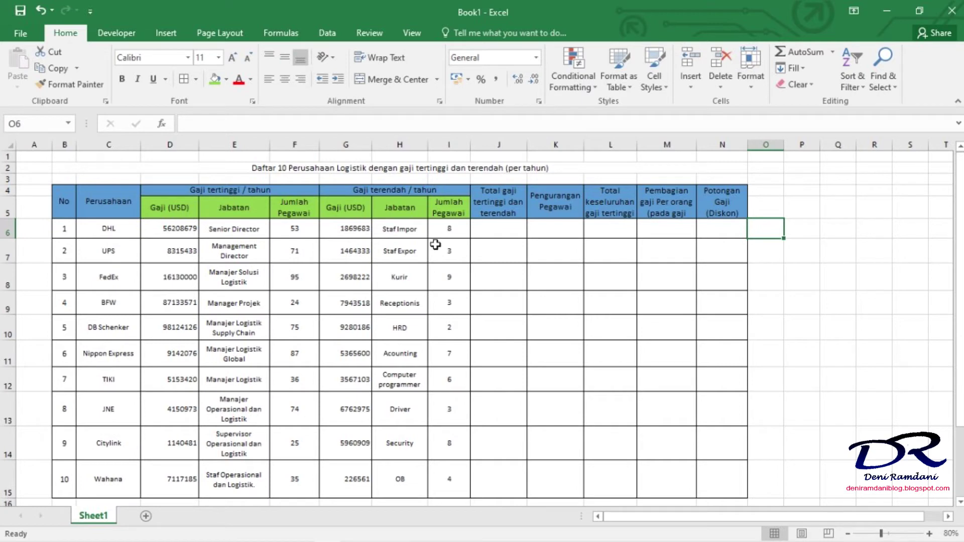
Enter the formula =D6+G6 in J6 to total DHL's highest and lowest salaries
click(501, 231)
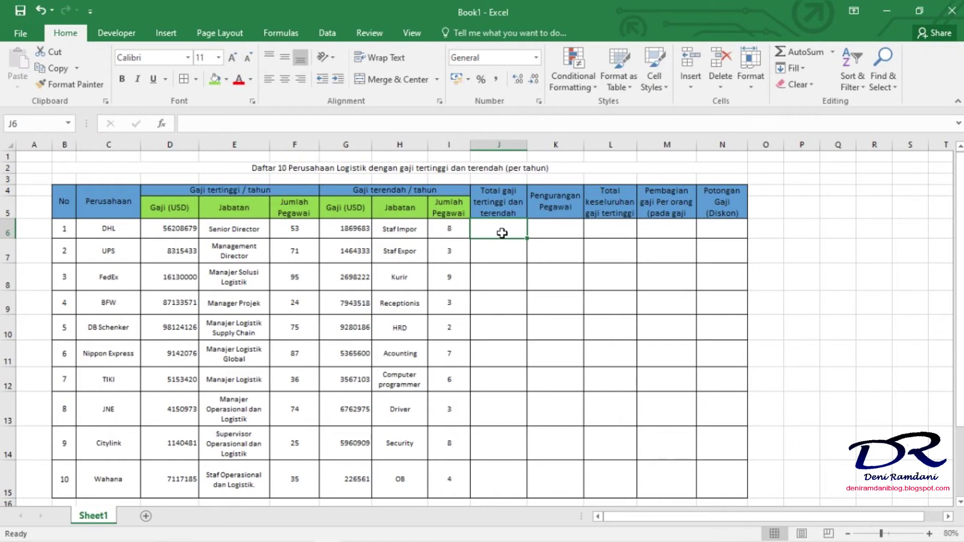
text(=)
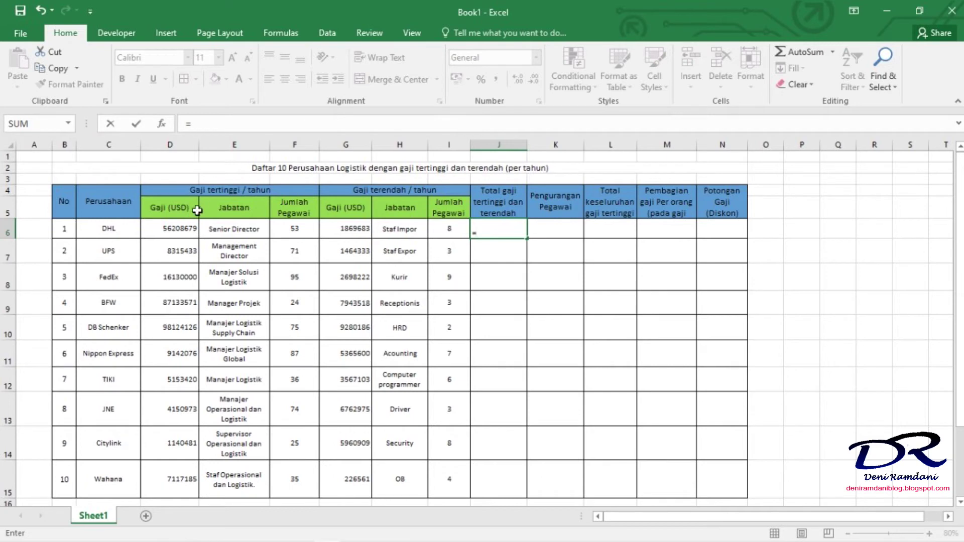
click(186, 228)
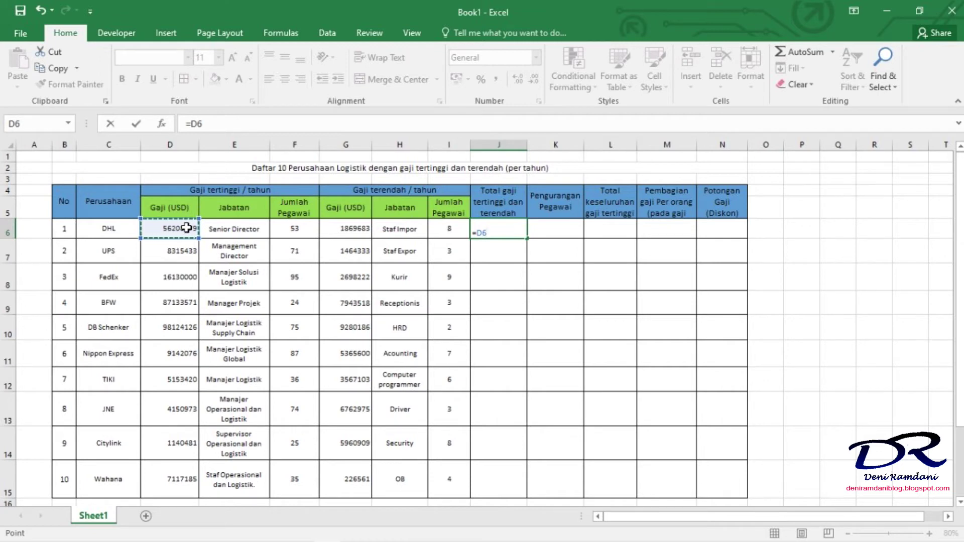
key(Num_Lock)
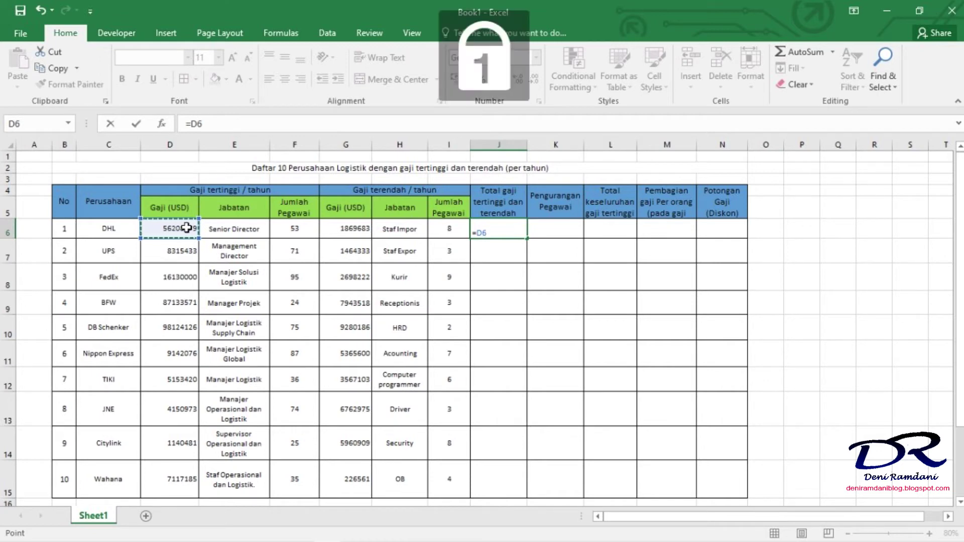
text(+)
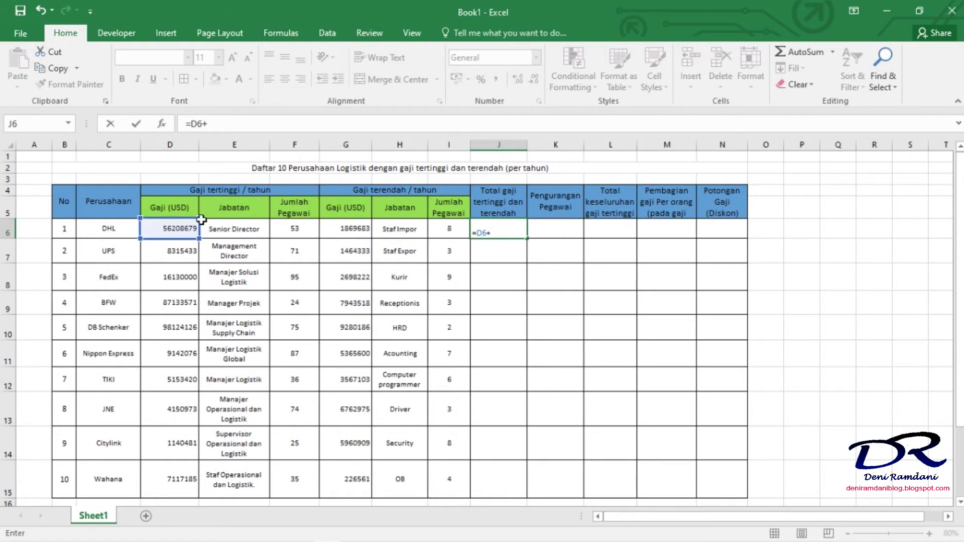
click(344, 232)
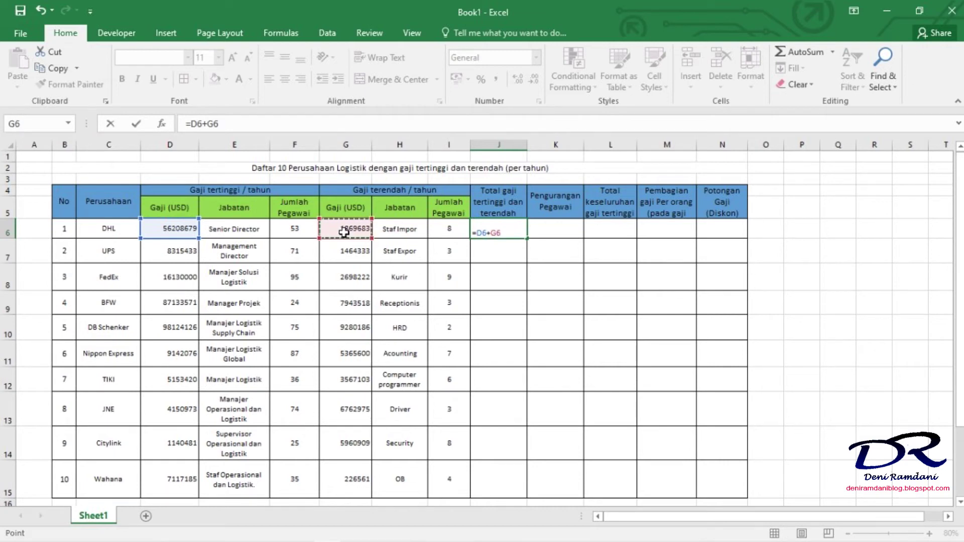
key(Return)
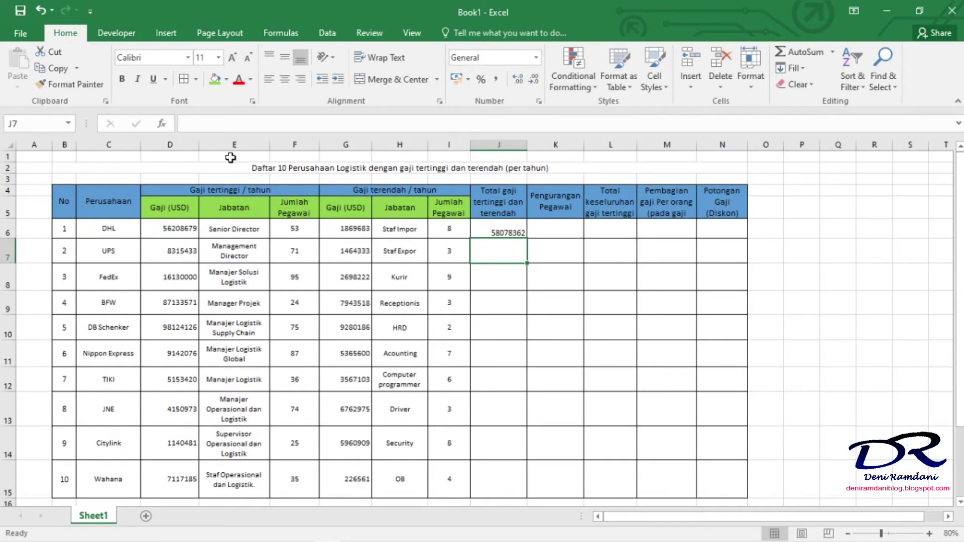
click(216, 126)
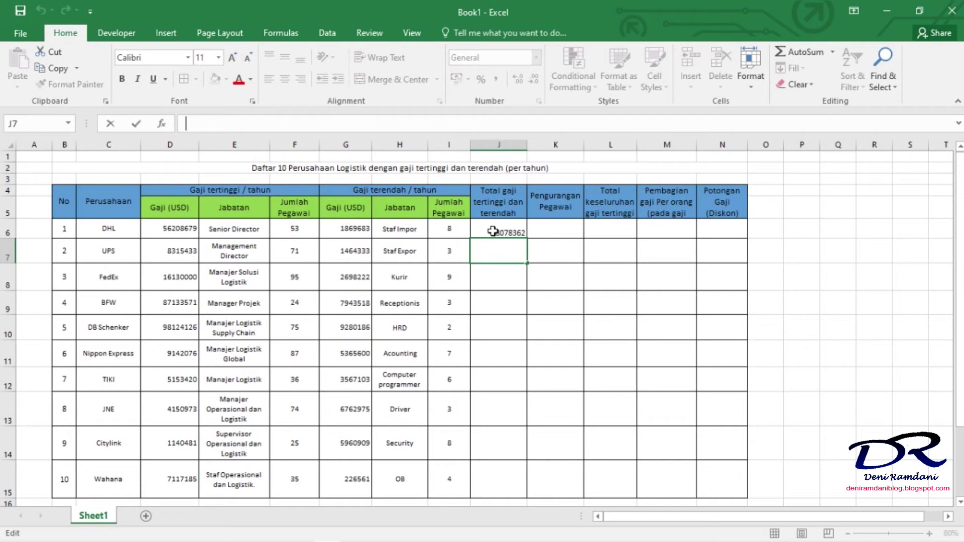
Fill the J6 total formula down through J15
click(504, 232)
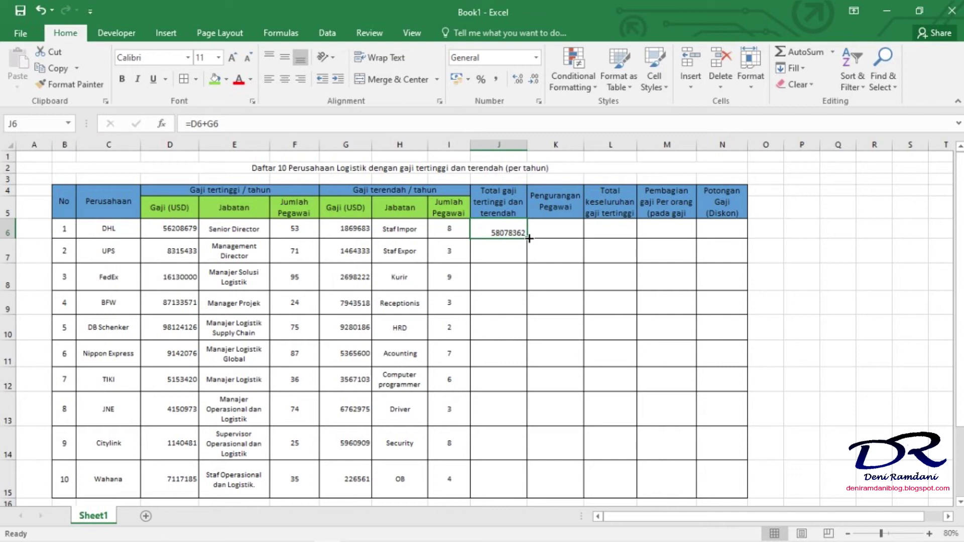
drag(529, 238, 518, 484)
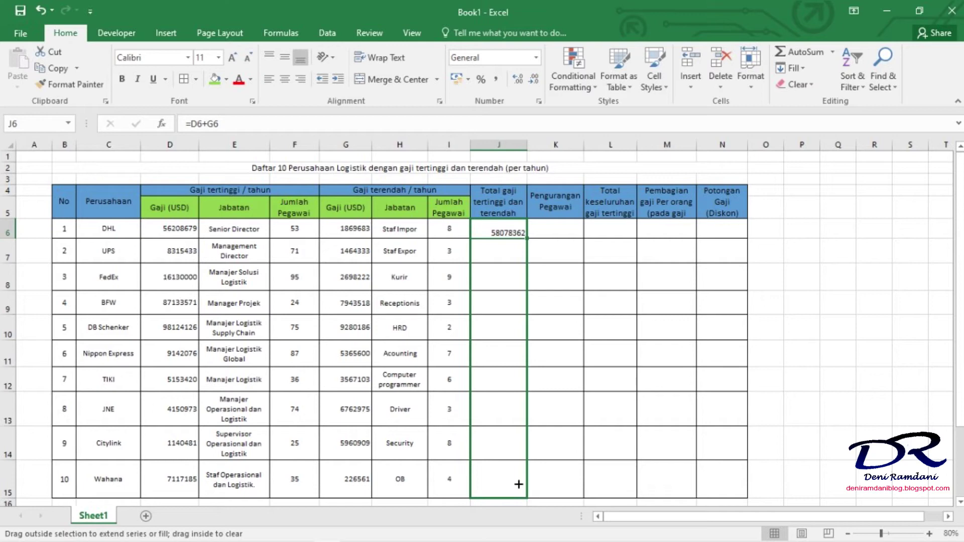
drag(518, 484, 517, 484)
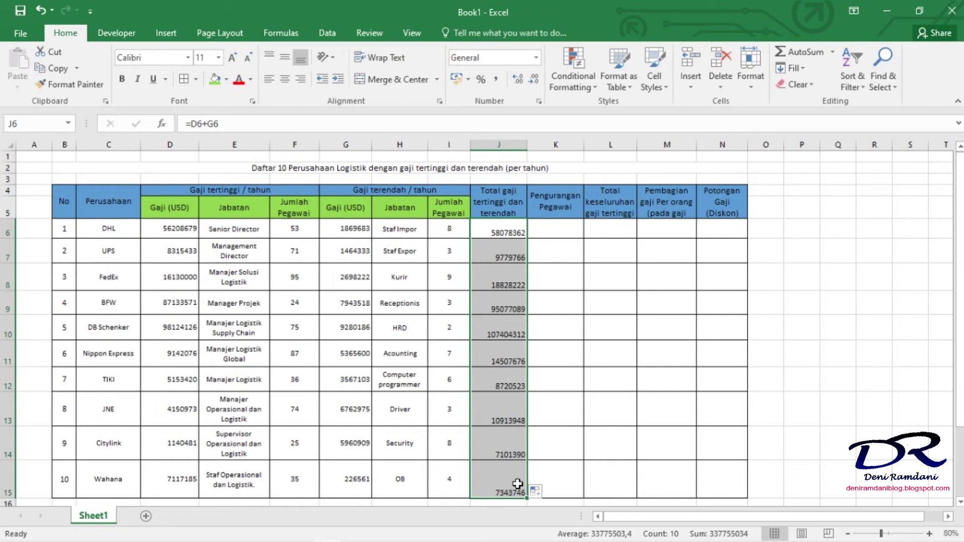
Clear the filled formulas from J7:J15, keeping the one in J6
click(516, 231)
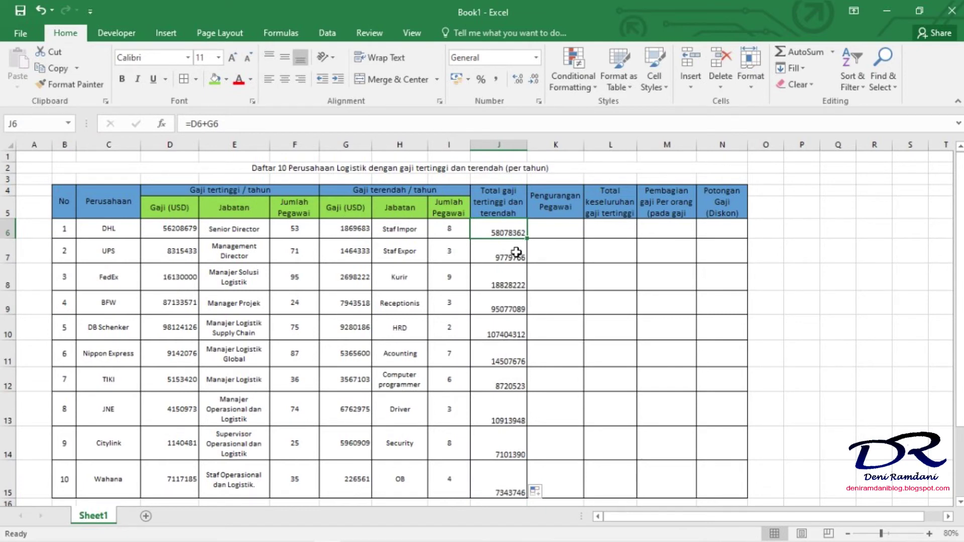
drag(516, 252, 505, 481)
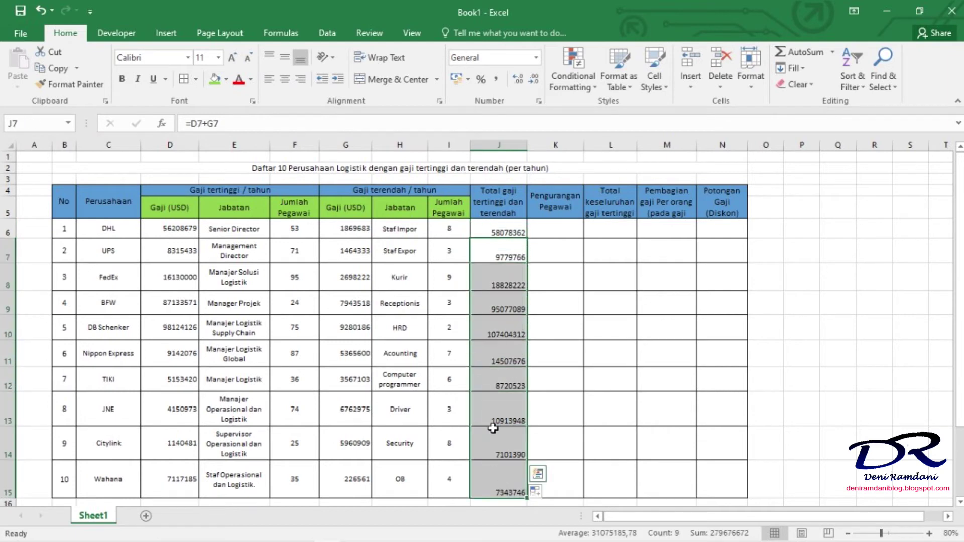
key(Delete)
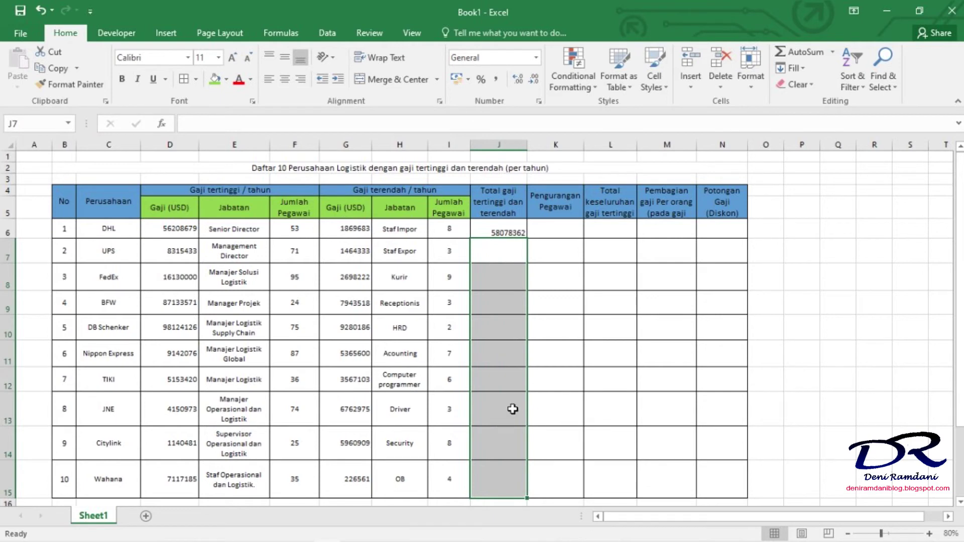
Copy the total formula from J6 and paste it into J7:J15
click(512, 231)
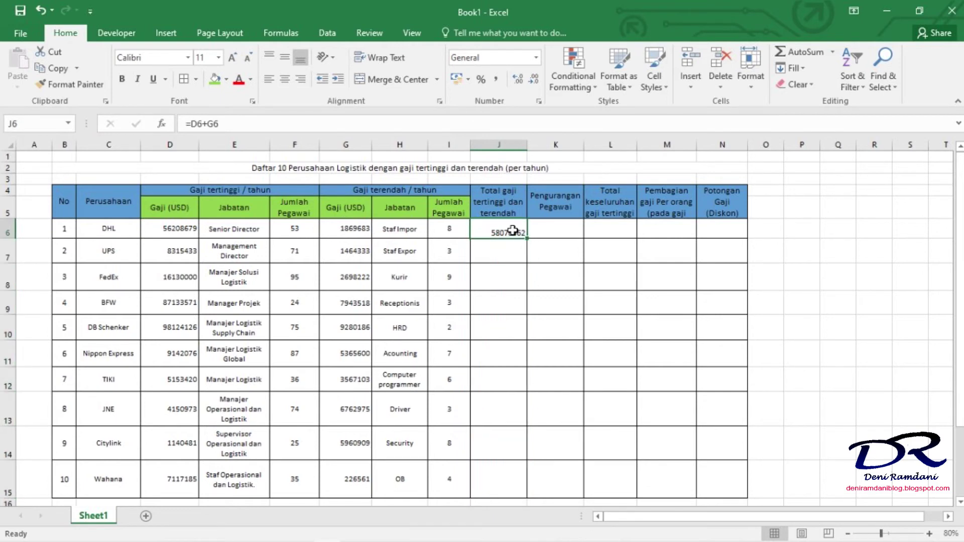
right_click(513, 233)
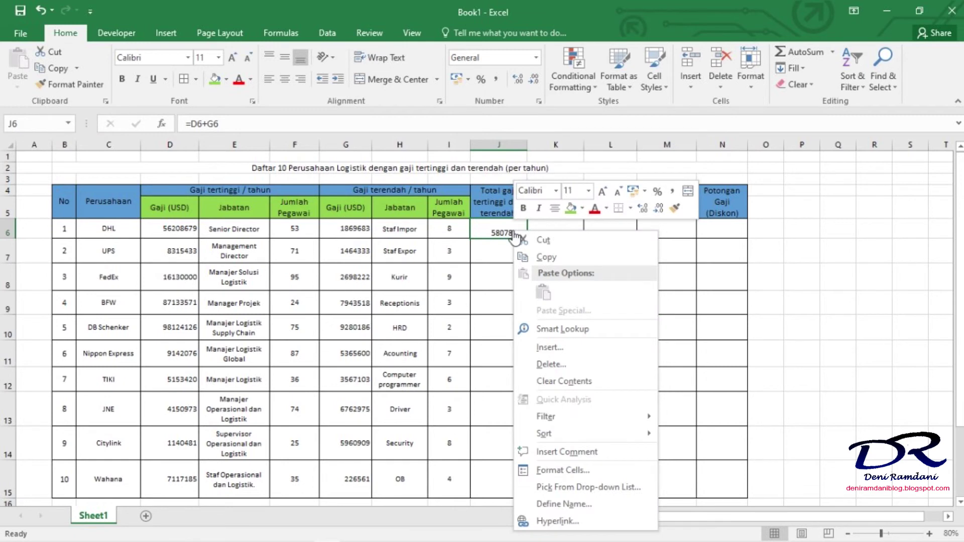
click(534, 257)
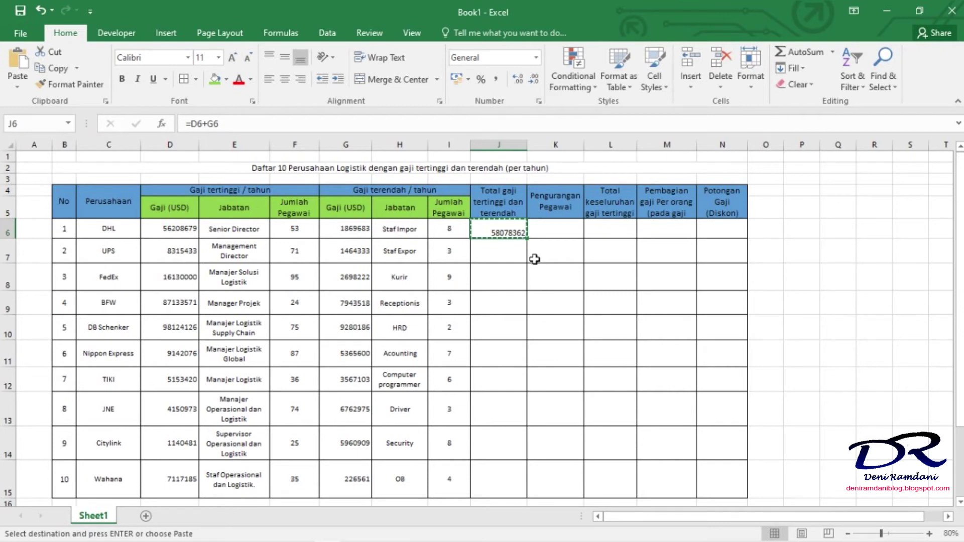
click(518, 245)
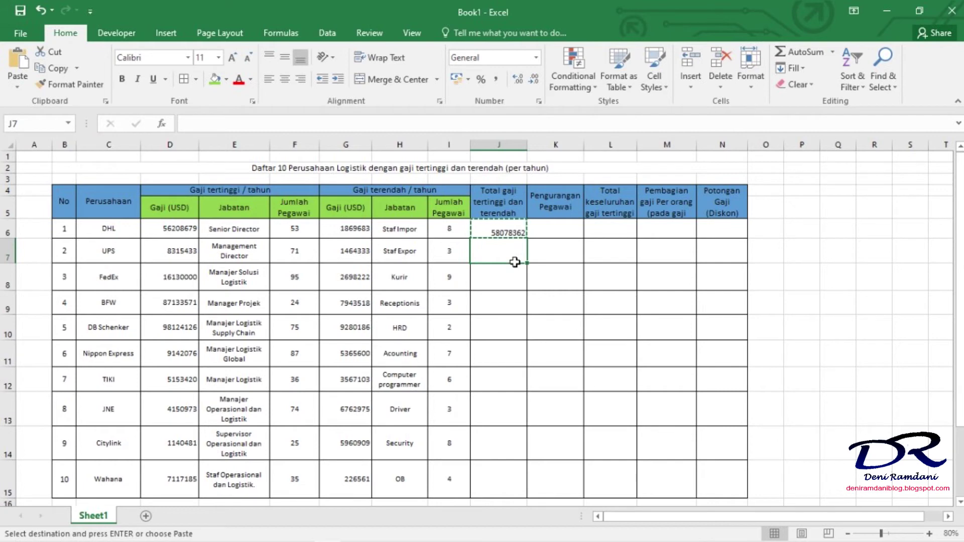
drag(514, 262, 513, 474)
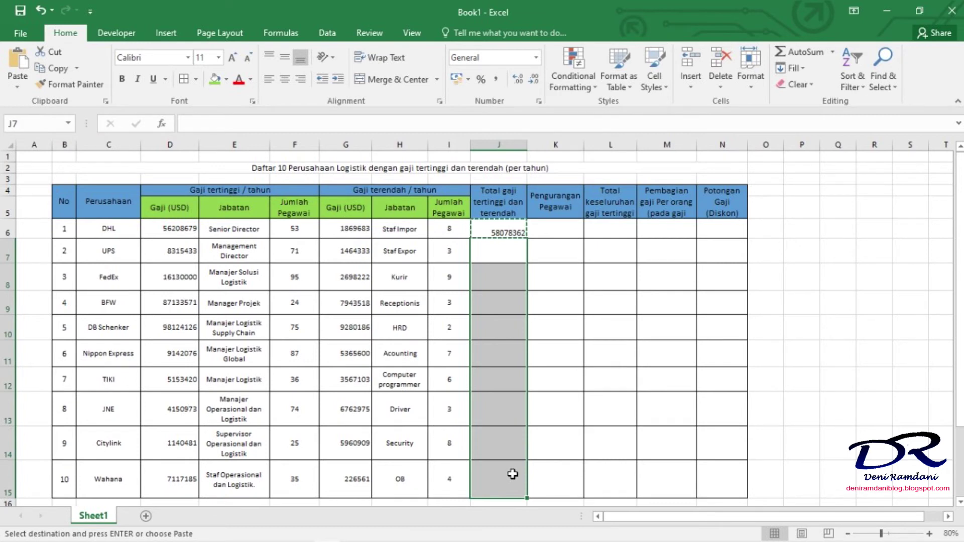
right_click(513, 477)
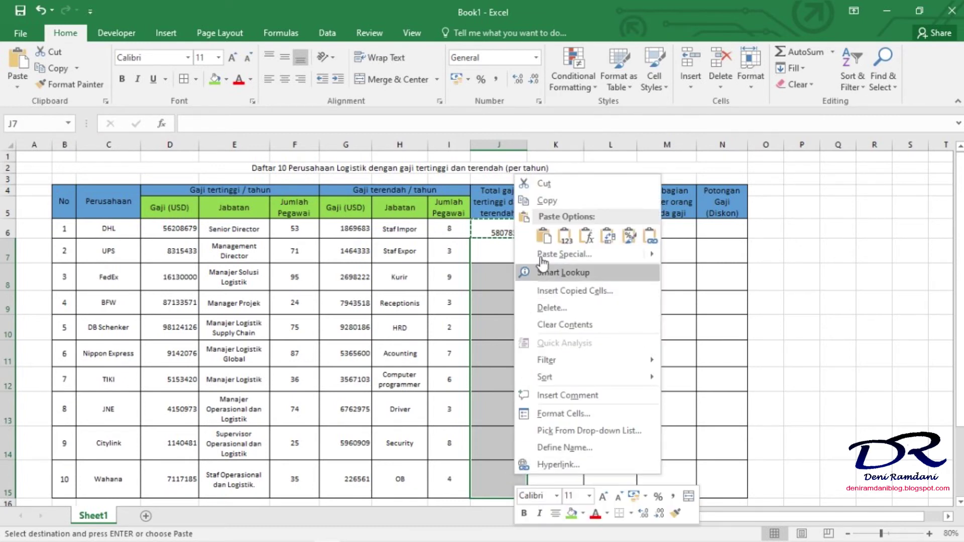
click(543, 239)
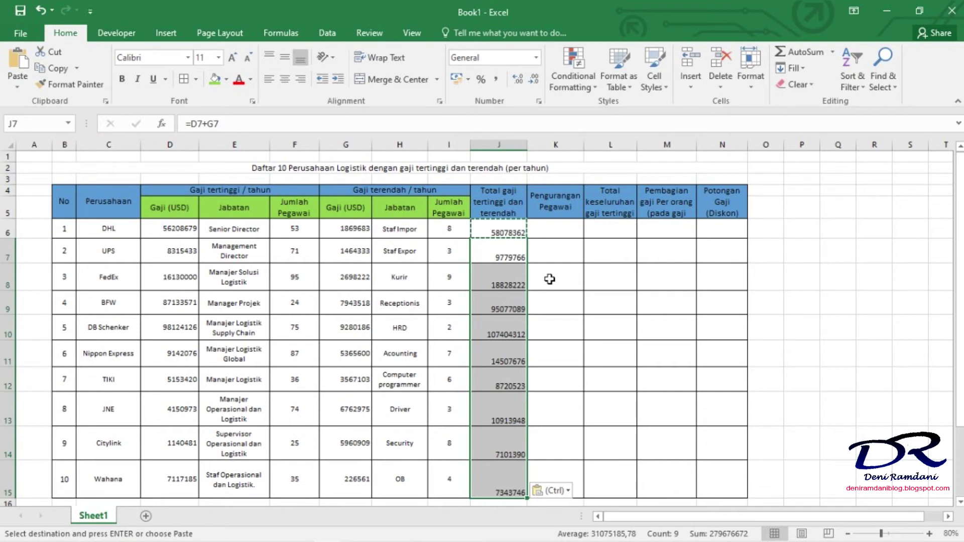
Enter the formula =F6-I6 in K6 to subtract DHL's lowest-salary employee count from its highest-salary count
click(553, 231)
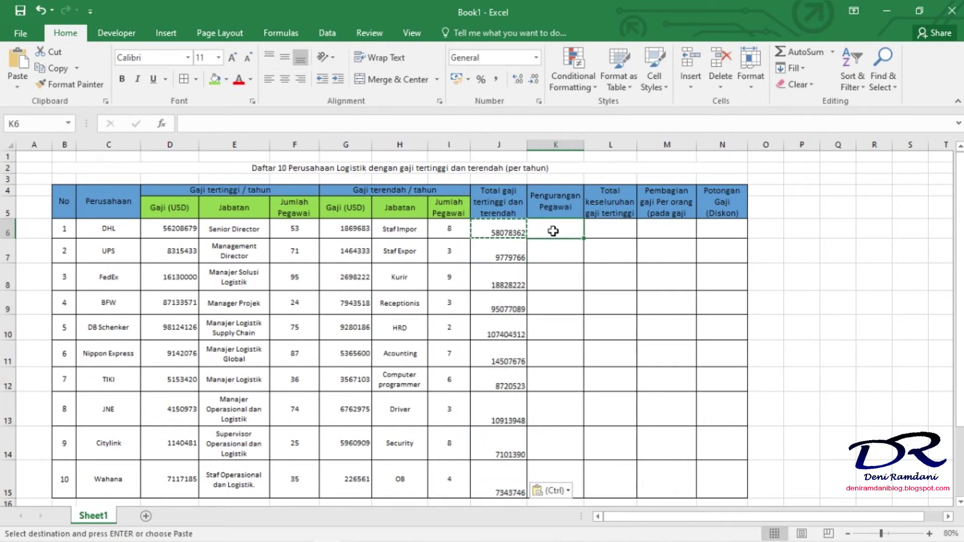
text(=)
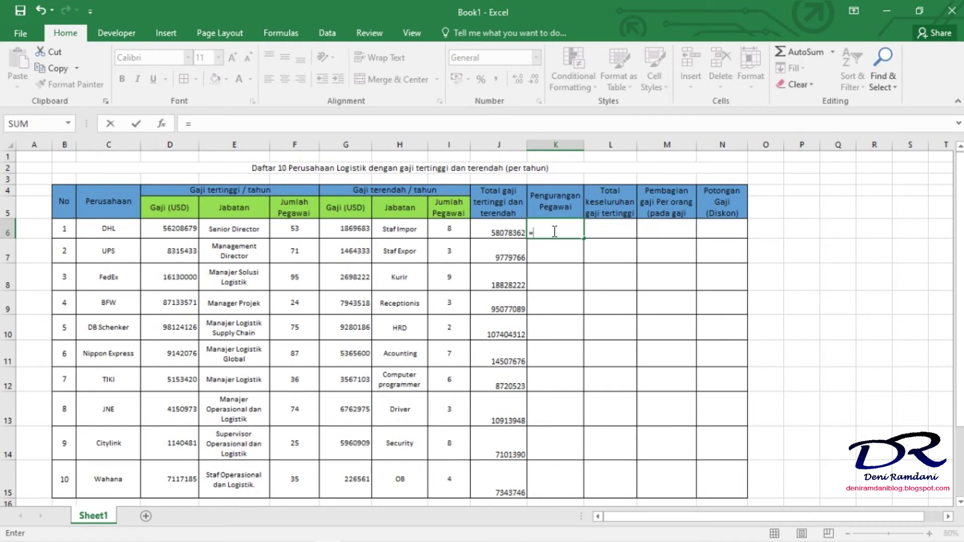
click(285, 225)
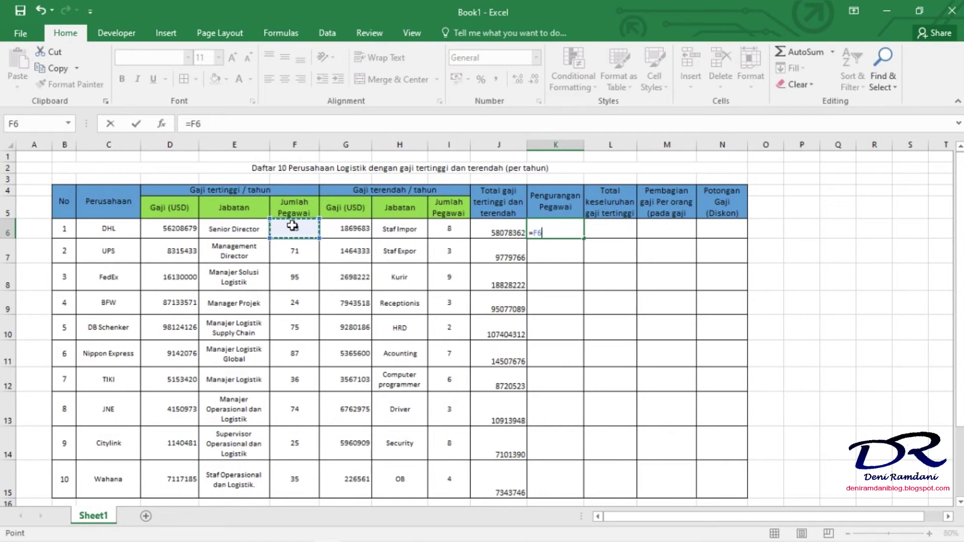
text(-)
click(451, 230)
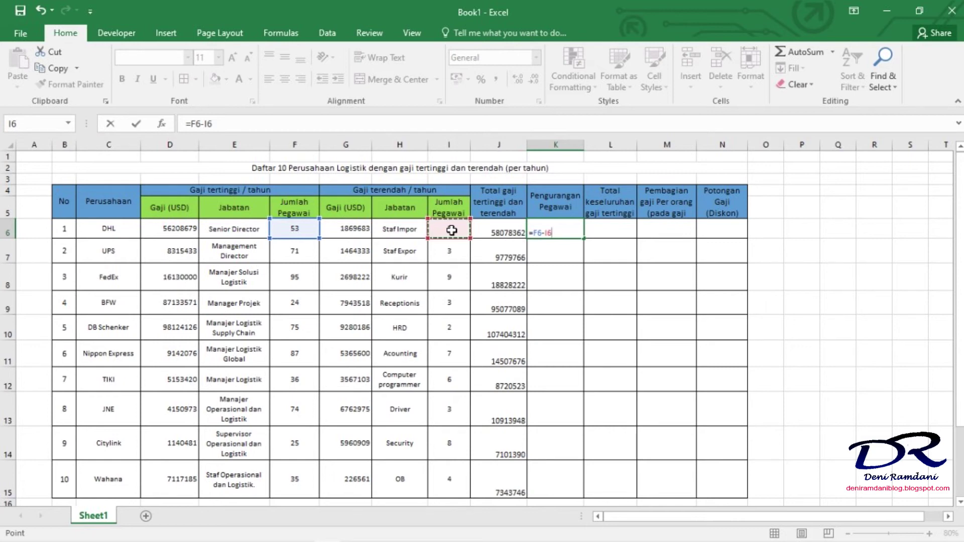
key(Return)
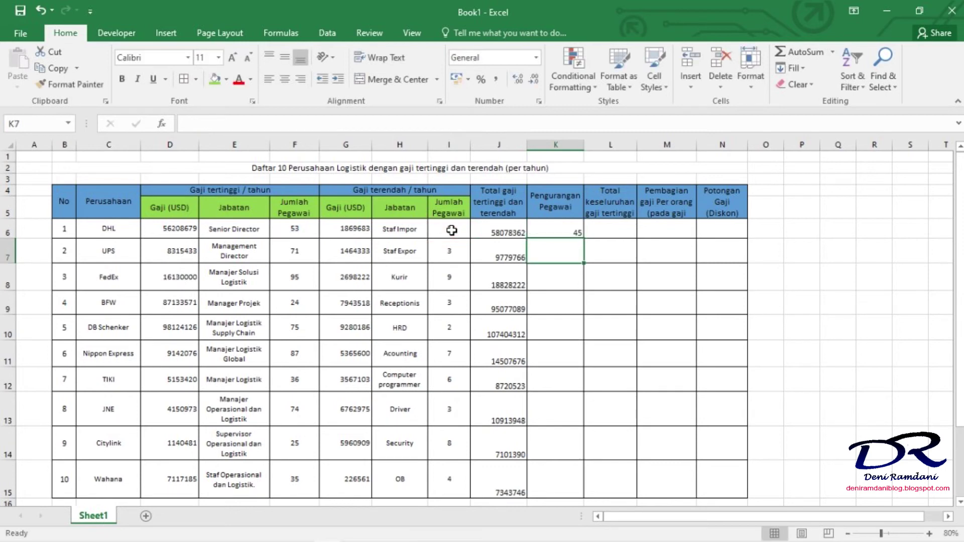
Fill the employee subtraction formula from K6 down through K15
click(573, 231)
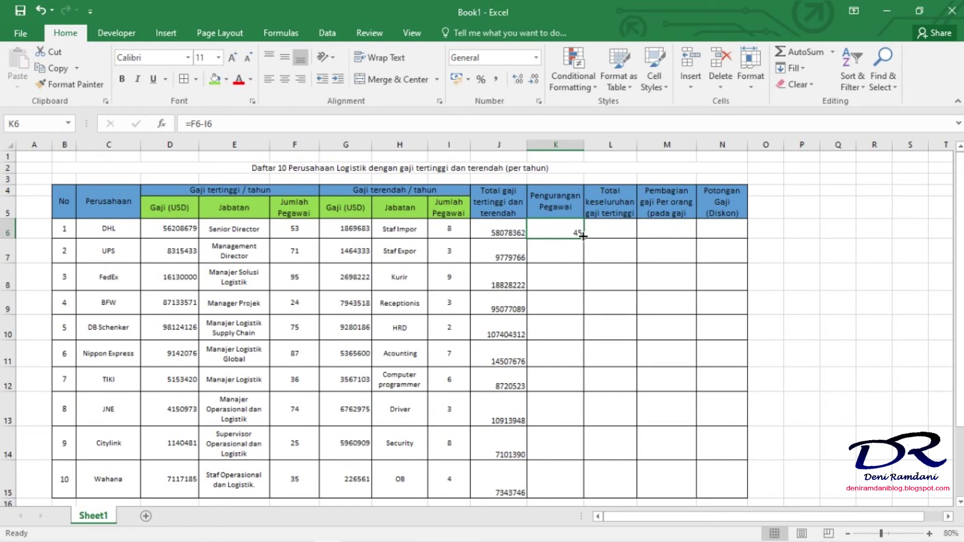
drag(582, 236, 576, 483)
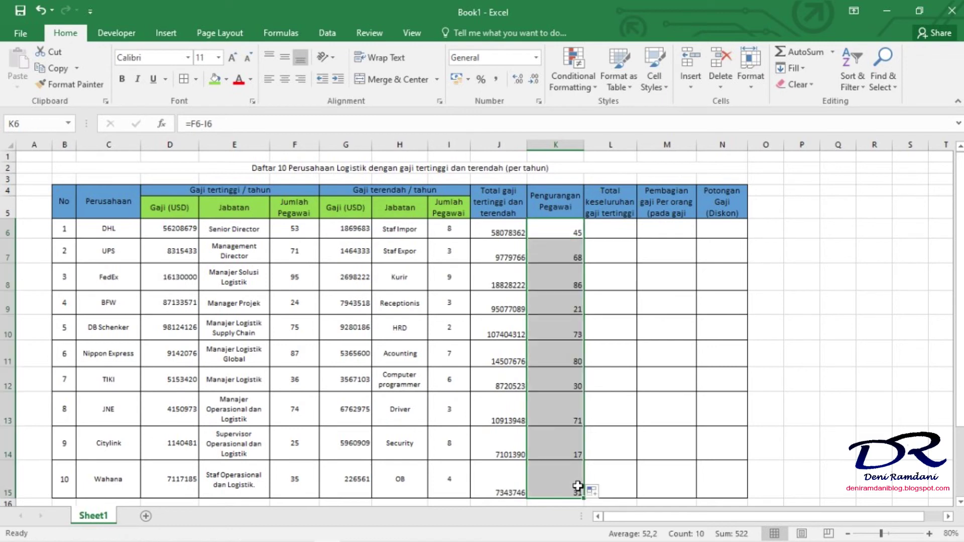
Enter the formula =F6*D6 in L6 for the overall highest-salary total and fill it down through L15
click(611, 233)
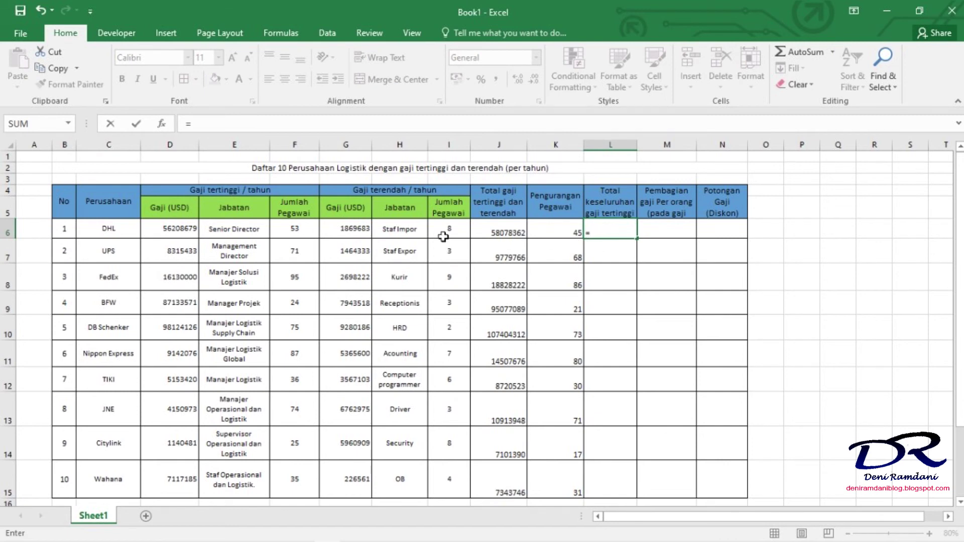
click(300, 229)
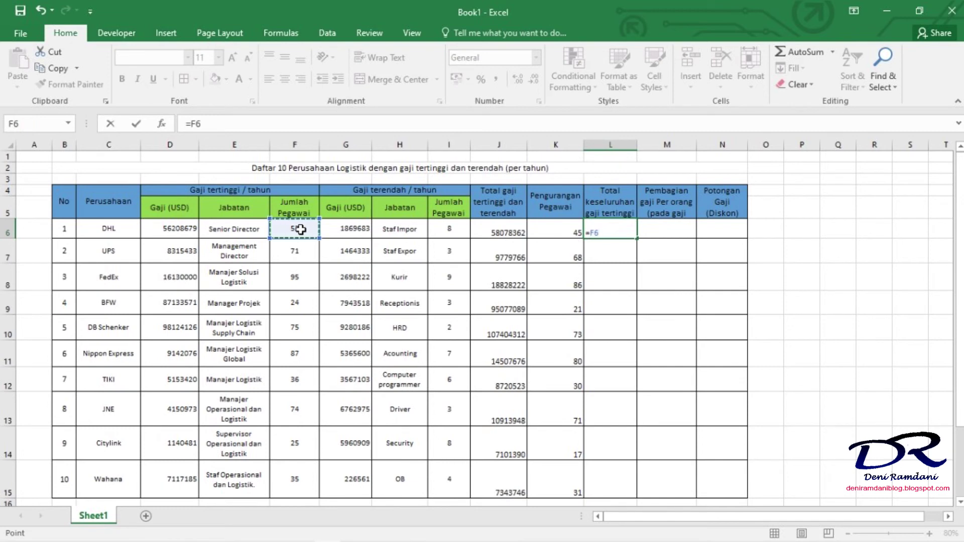
text(*)
click(187, 228)
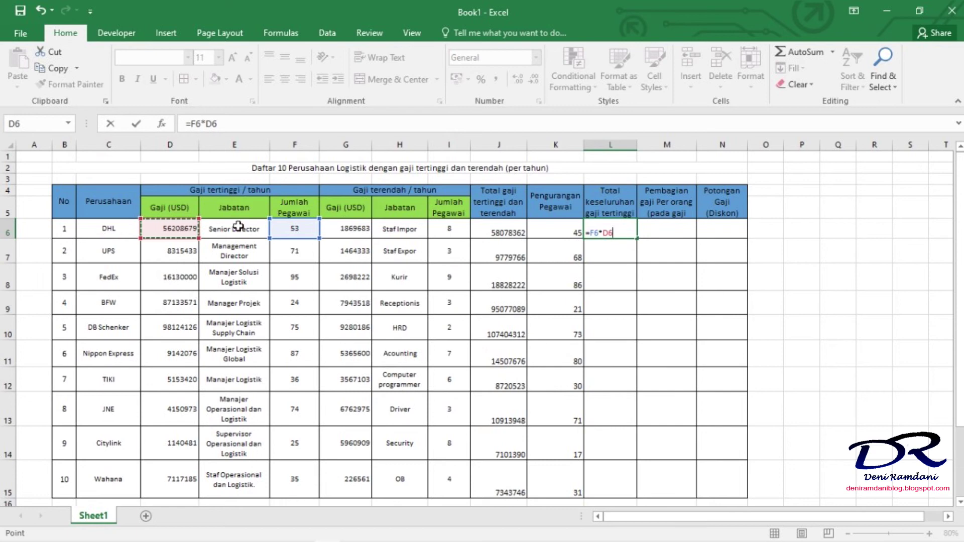
key(Return)
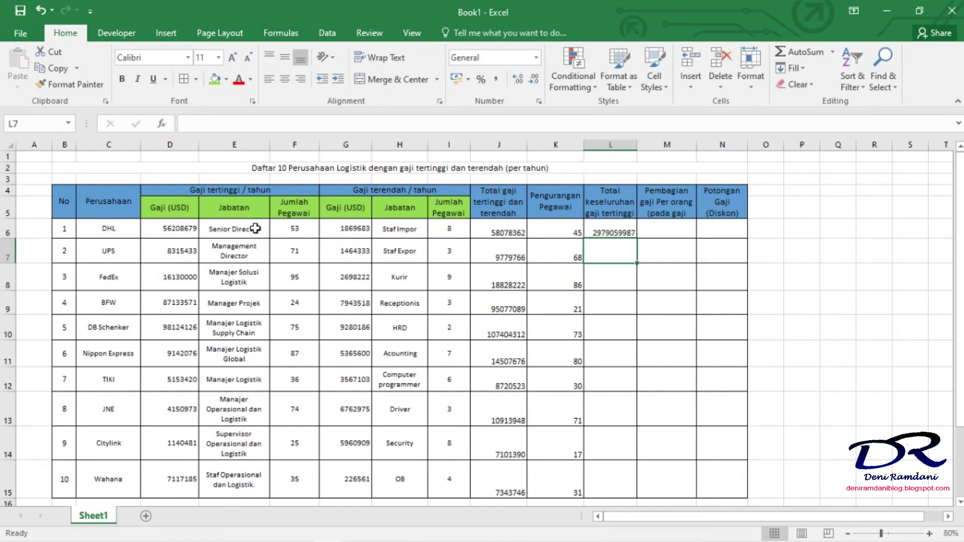
click(630, 235)
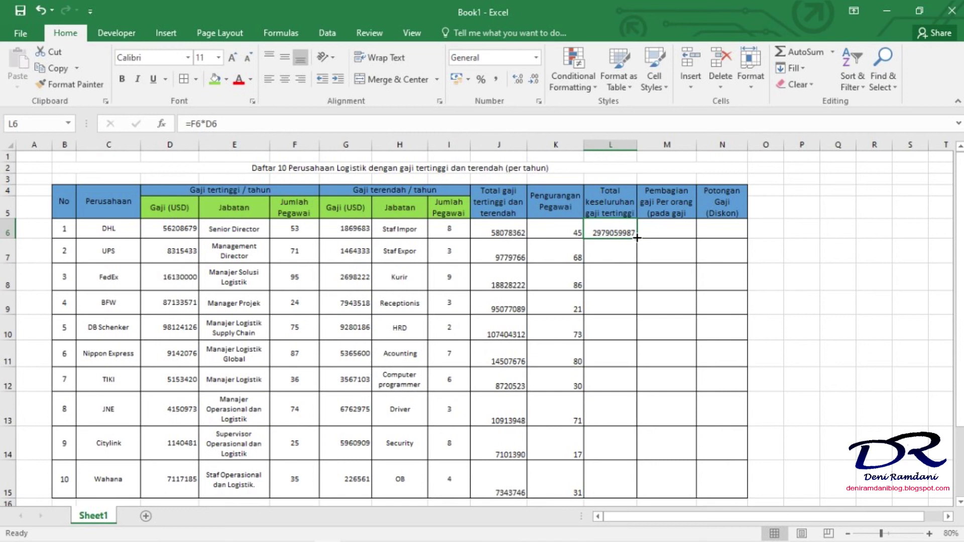
drag(637, 237, 621, 481)
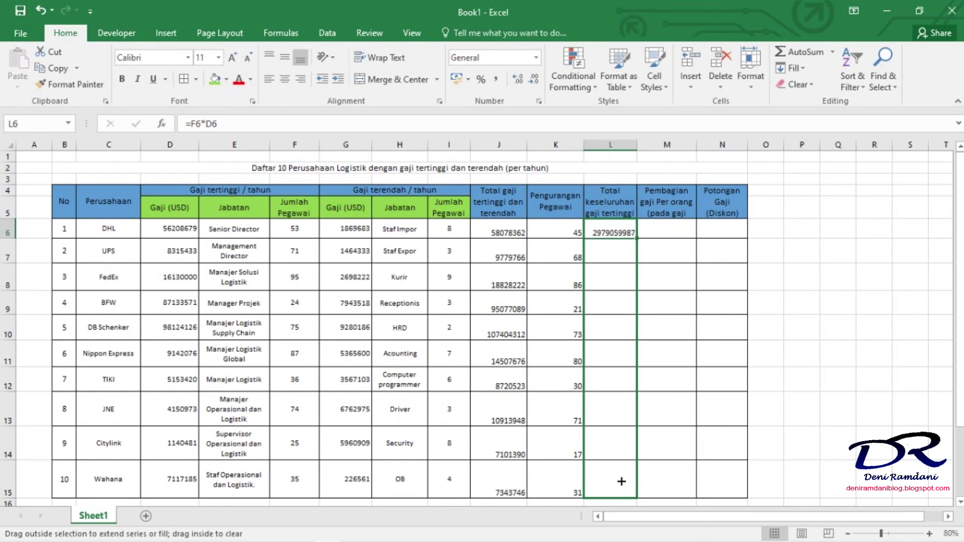
drag(621, 482, 620, 481)
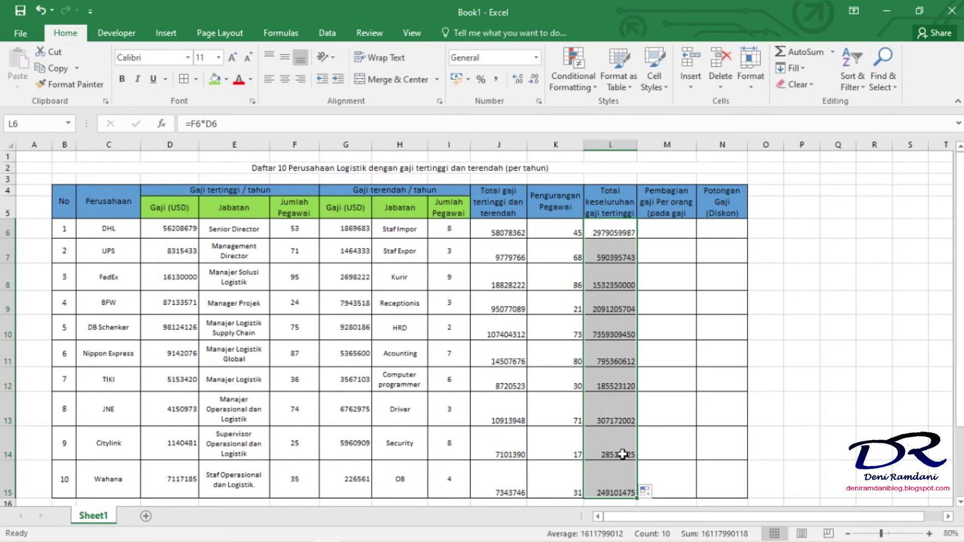
Enter the formula =D6/F6 in M6 for the per-person share of the highest salary and fill it down through M15
click(668, 231)
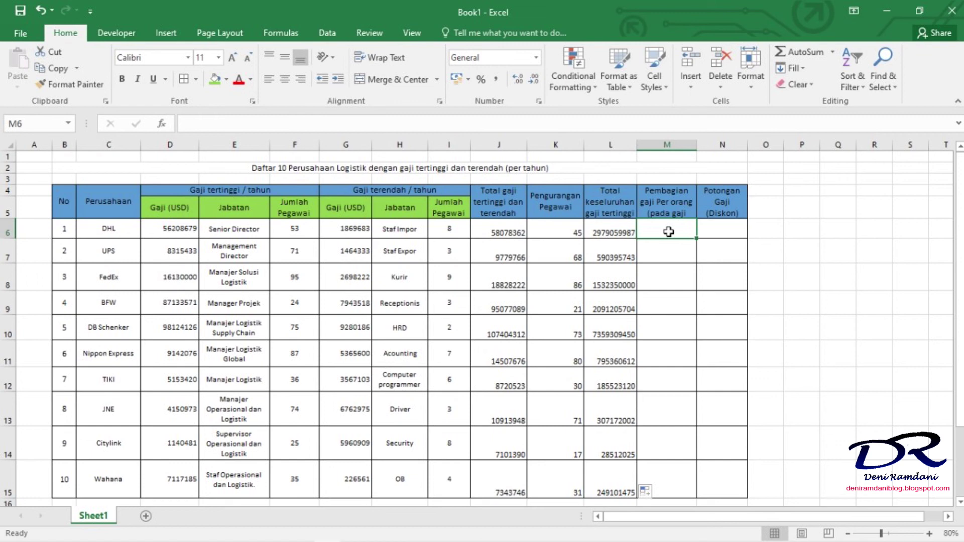
text(=)
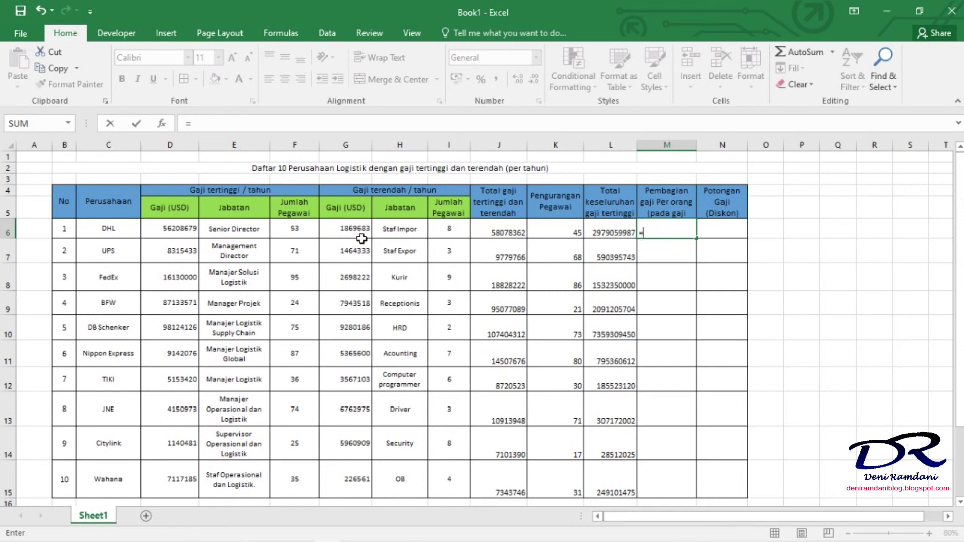
click(180, 229)
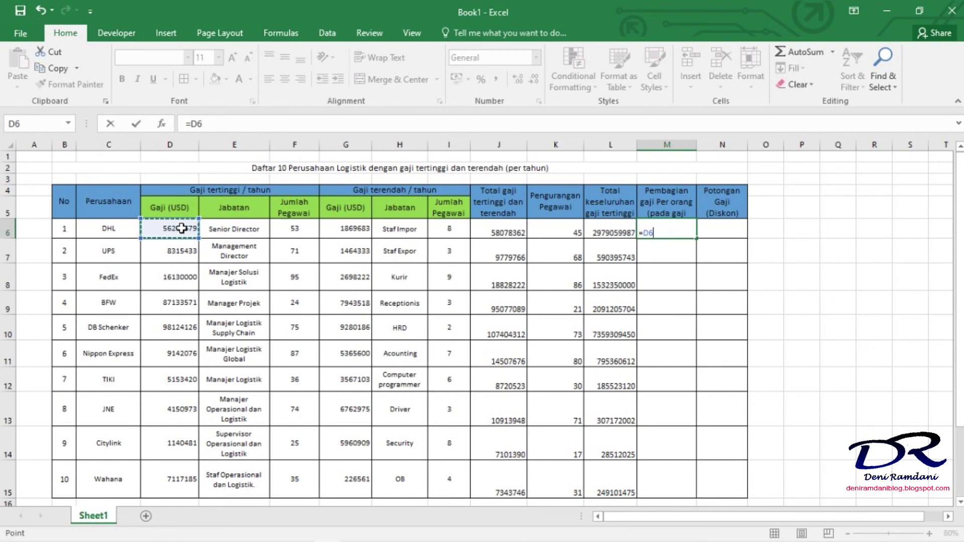
text(/)
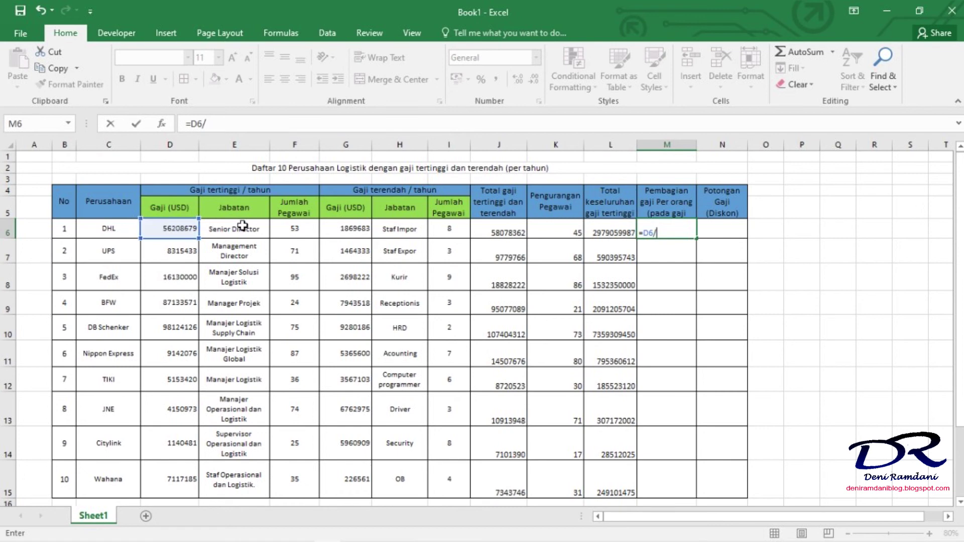
click(298, 230)
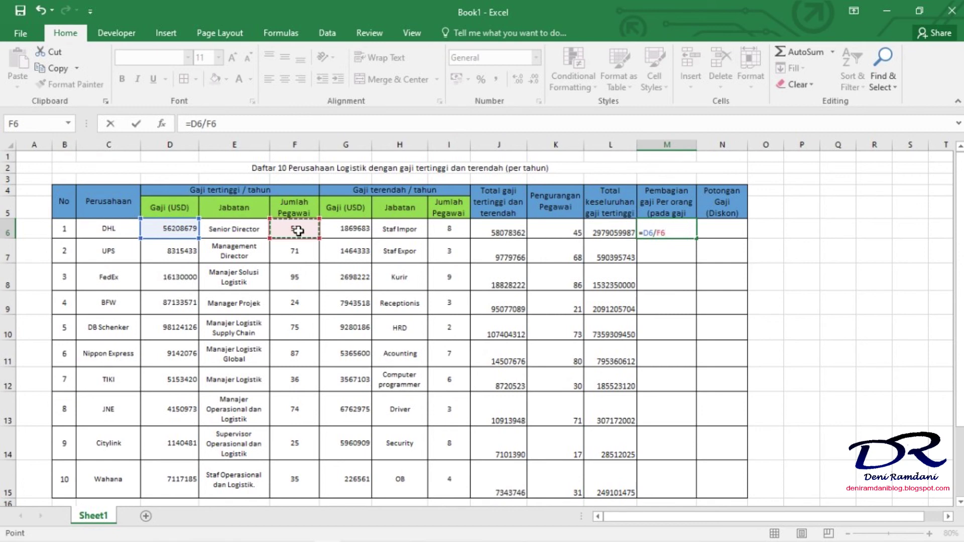
key(Return)
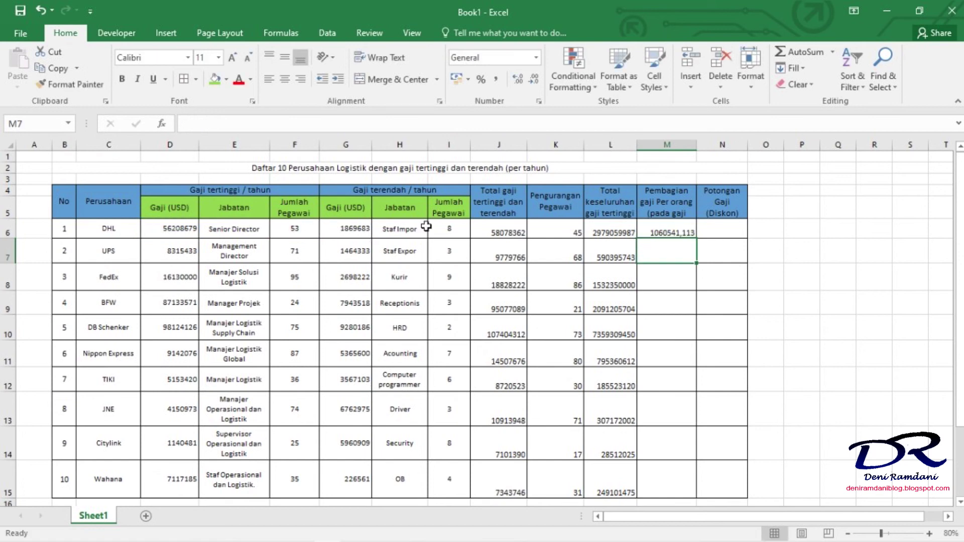
click(686, 232)
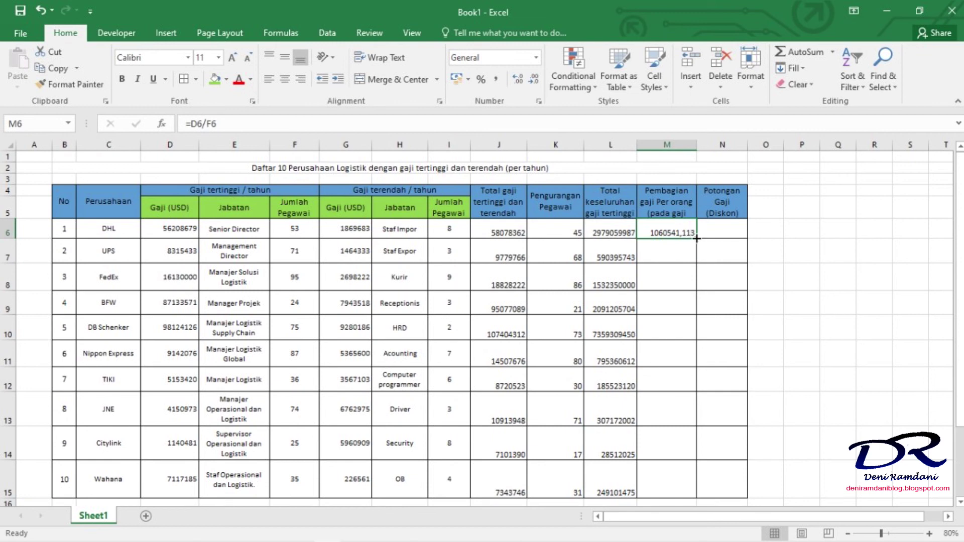
drag(696, 238, 670, 486)
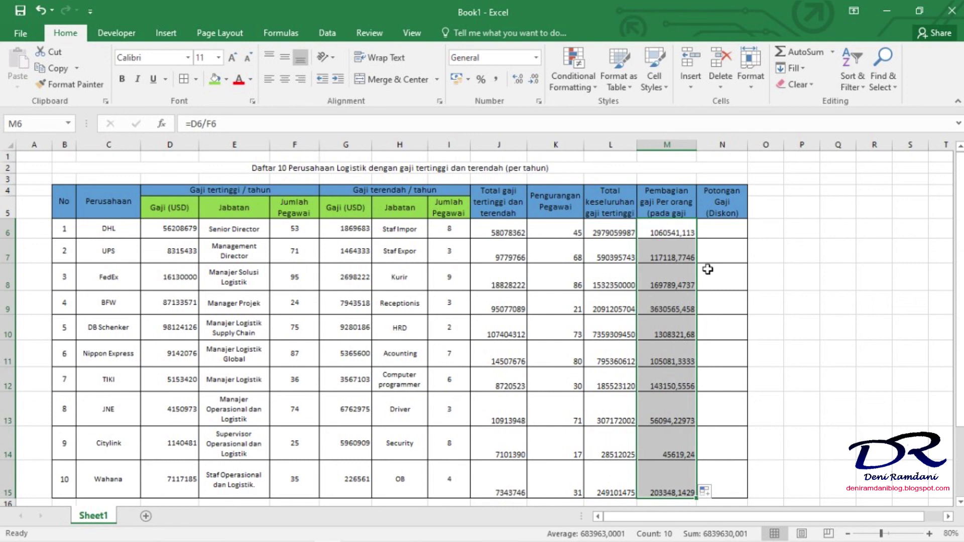
Enter the formula =D6*20% in N6 for the salary discount and fill it down through N15
click(715, 233)
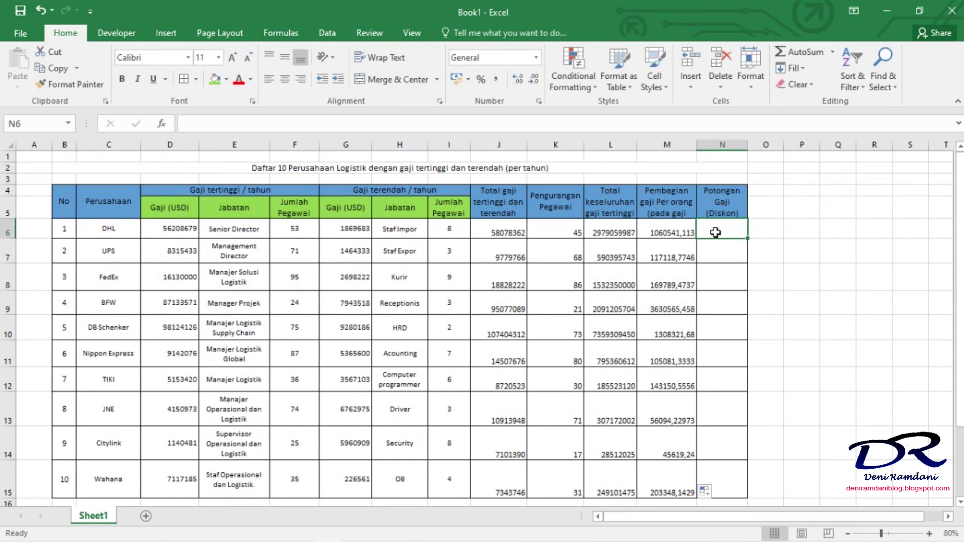
text(=)
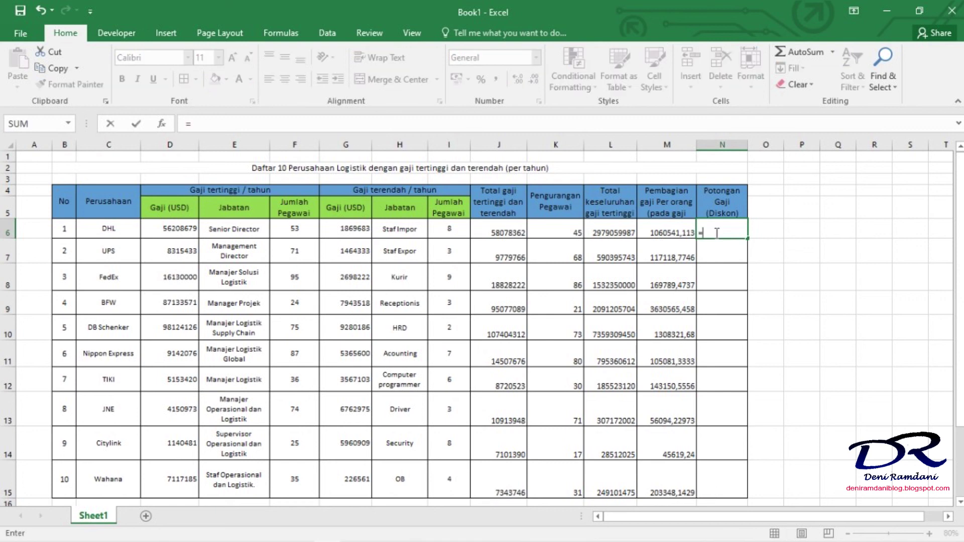
click(186, 232)
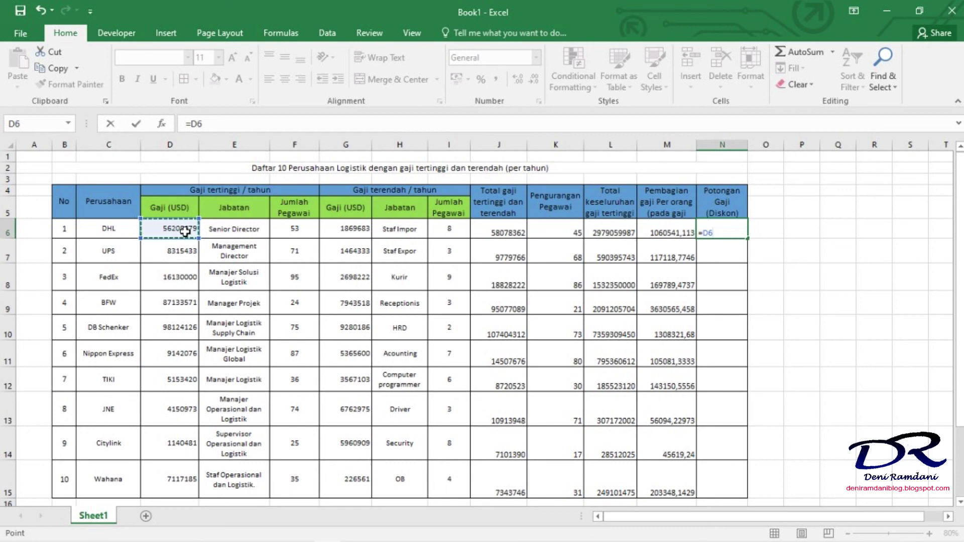
text(*)
text(20%)
key(Return)
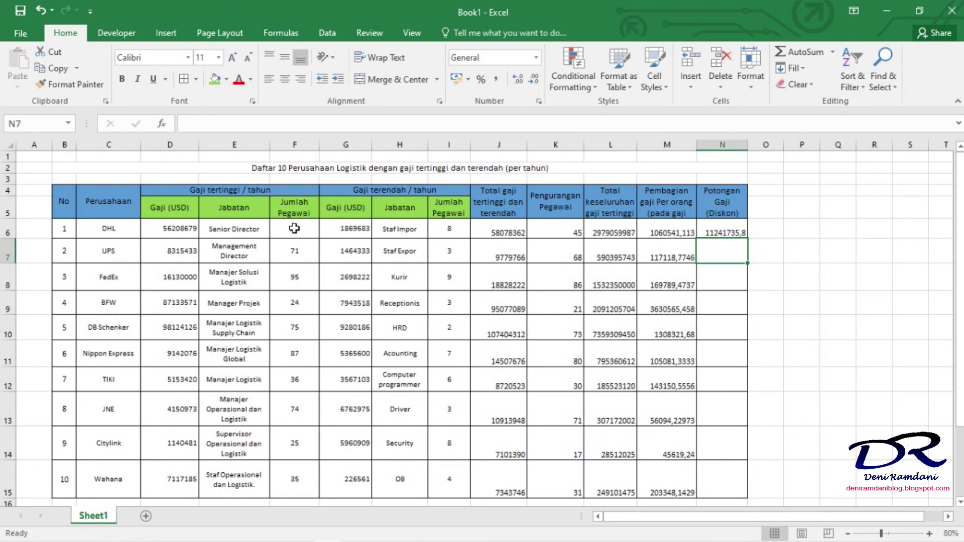
click(723, 229)
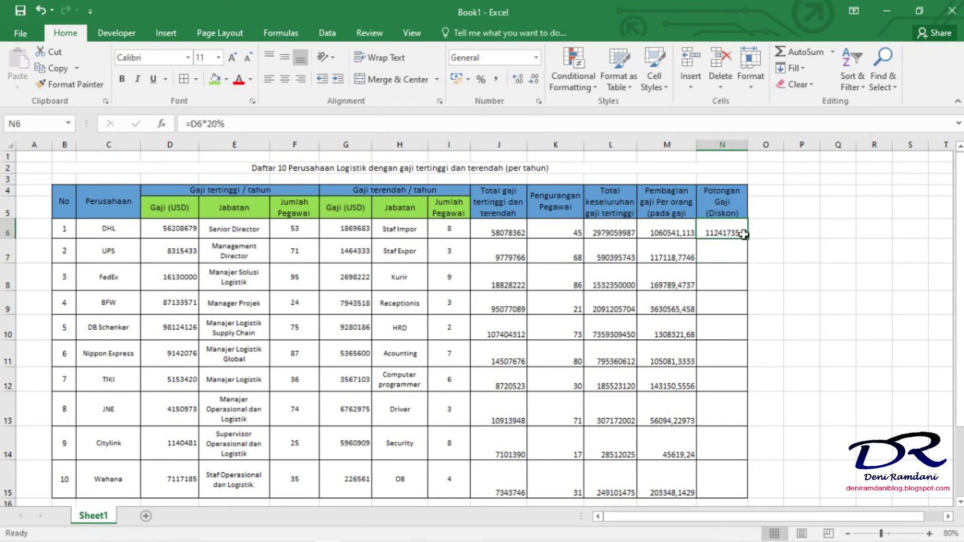
drag(747, 239, 736, 488)
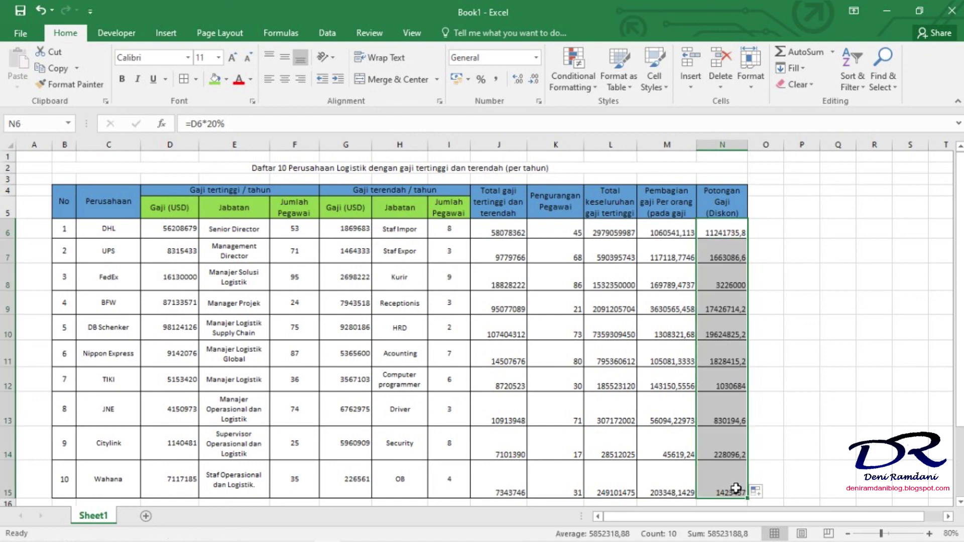
click(797, 358)
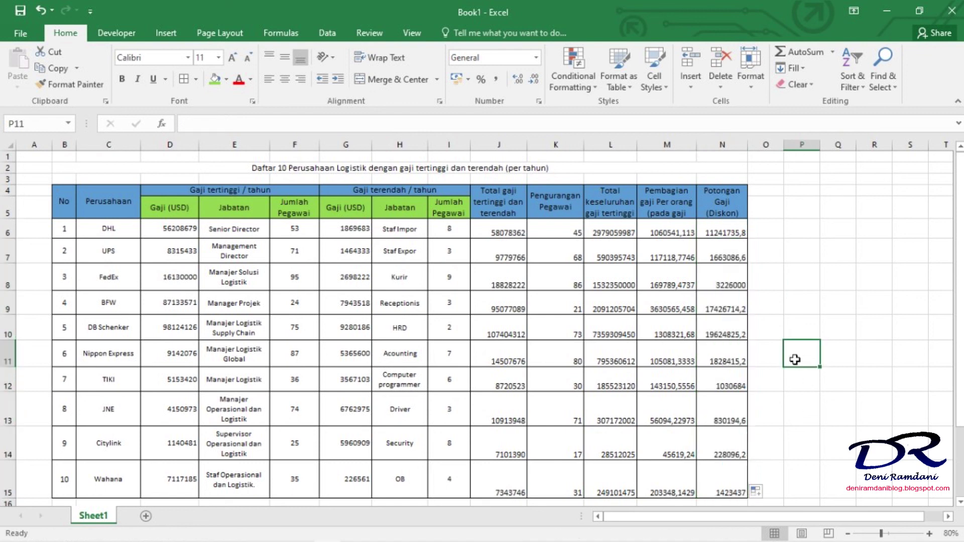